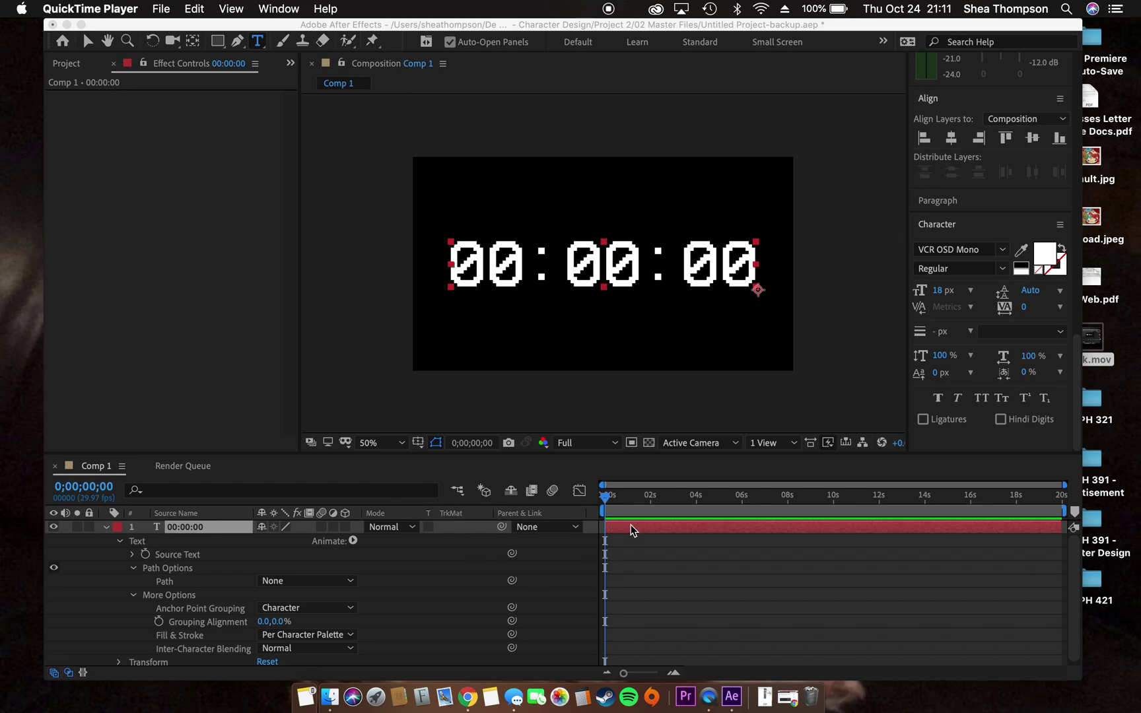
# Add a Slider Control effect to the 00:00:00 timer text layer
pyautogui.click(646, 534)
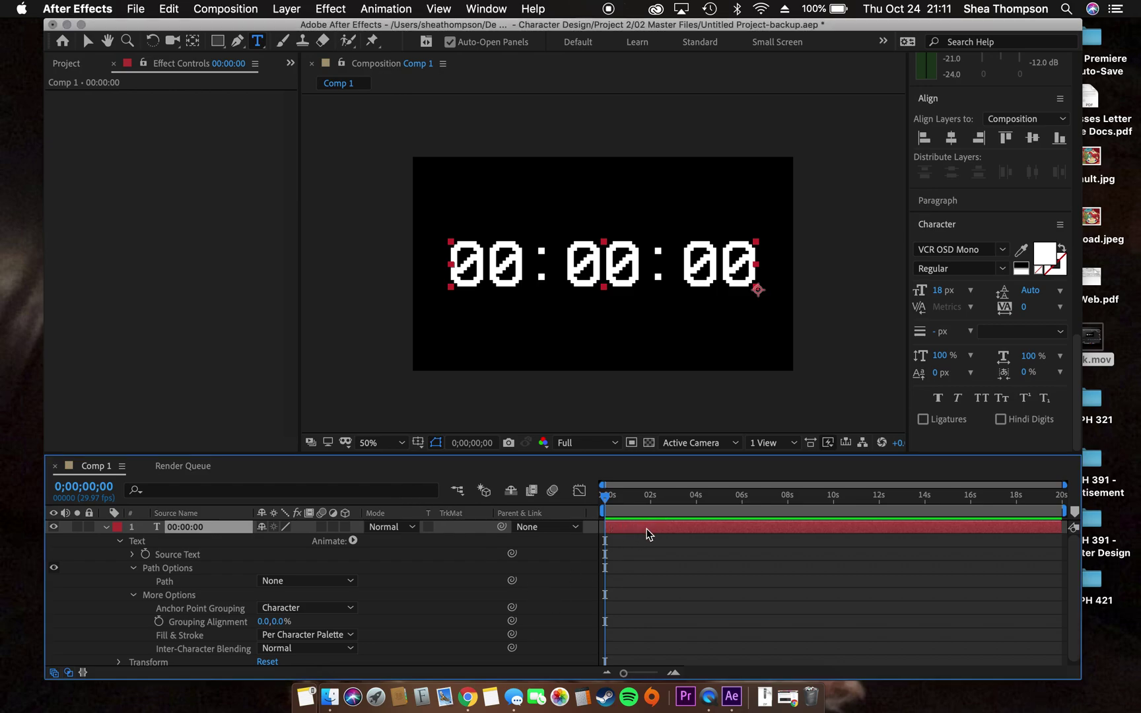
pyautogui.rightClick(646, 534)
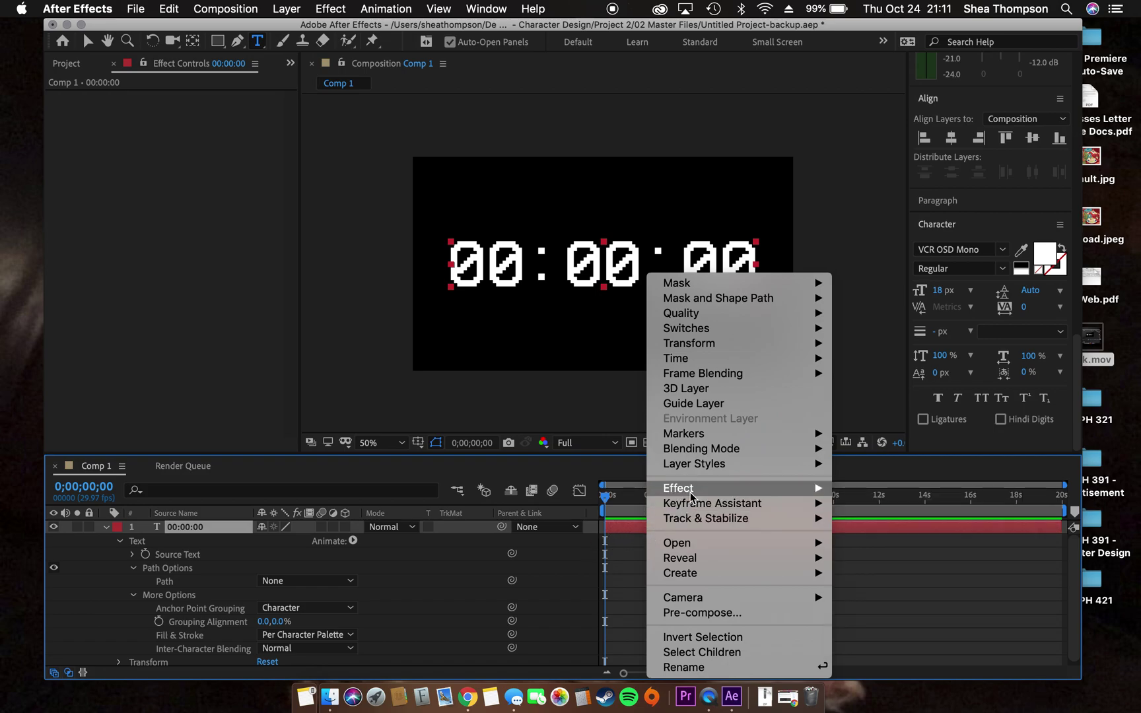
pyautogui.moveTo(695, 487)
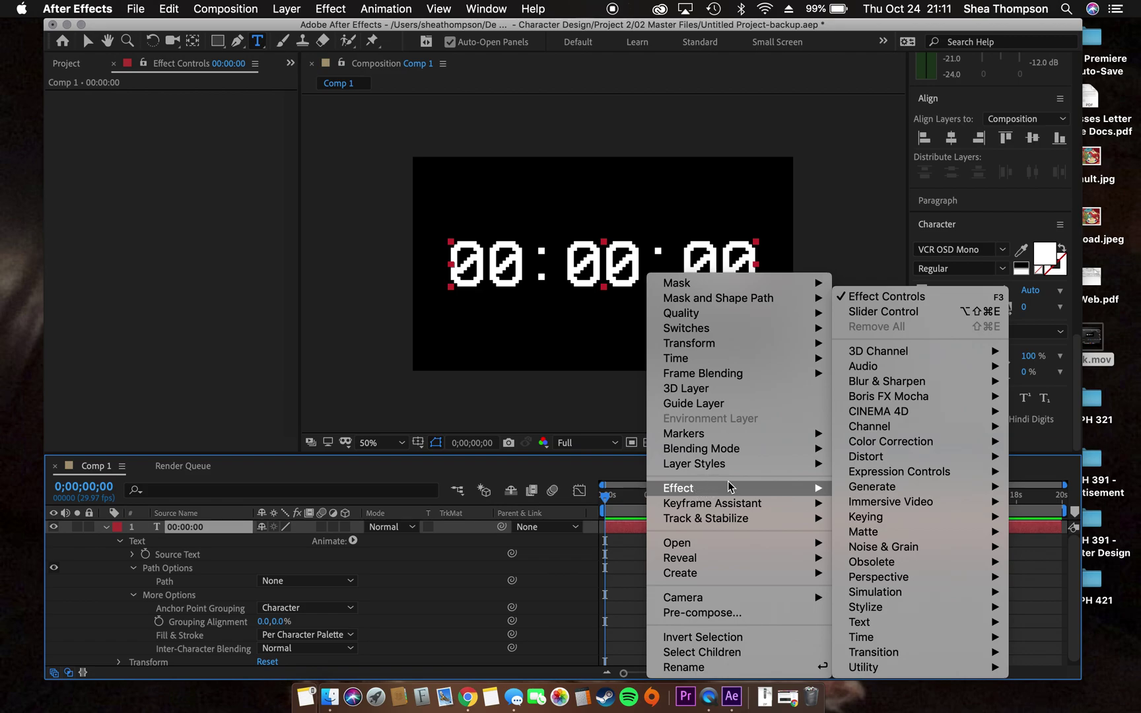
pyautogui.moveTo(899, 472)
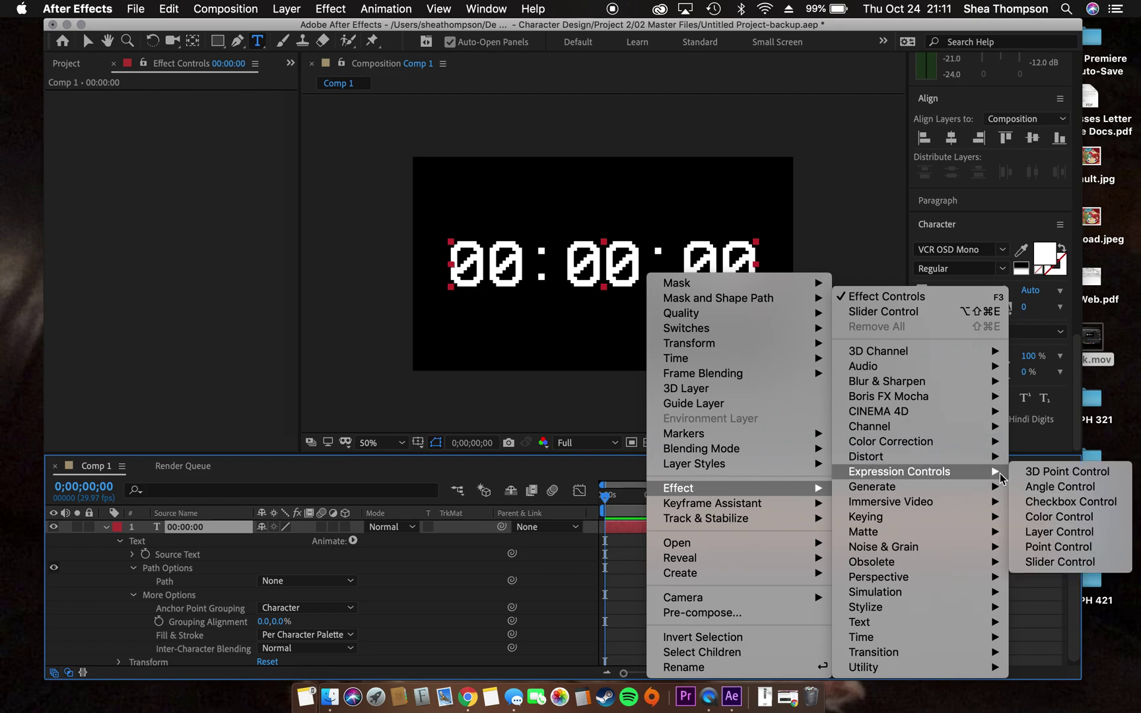
pyautogui.click(1041, 565)
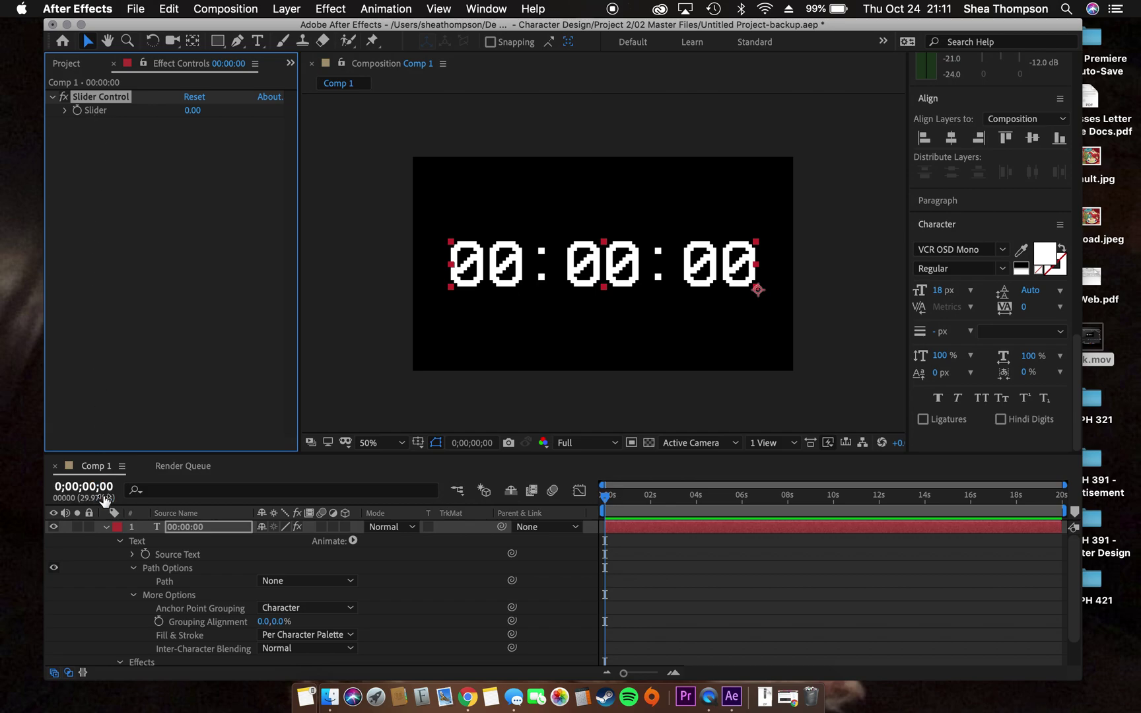
pyautogui.click(185, 558)
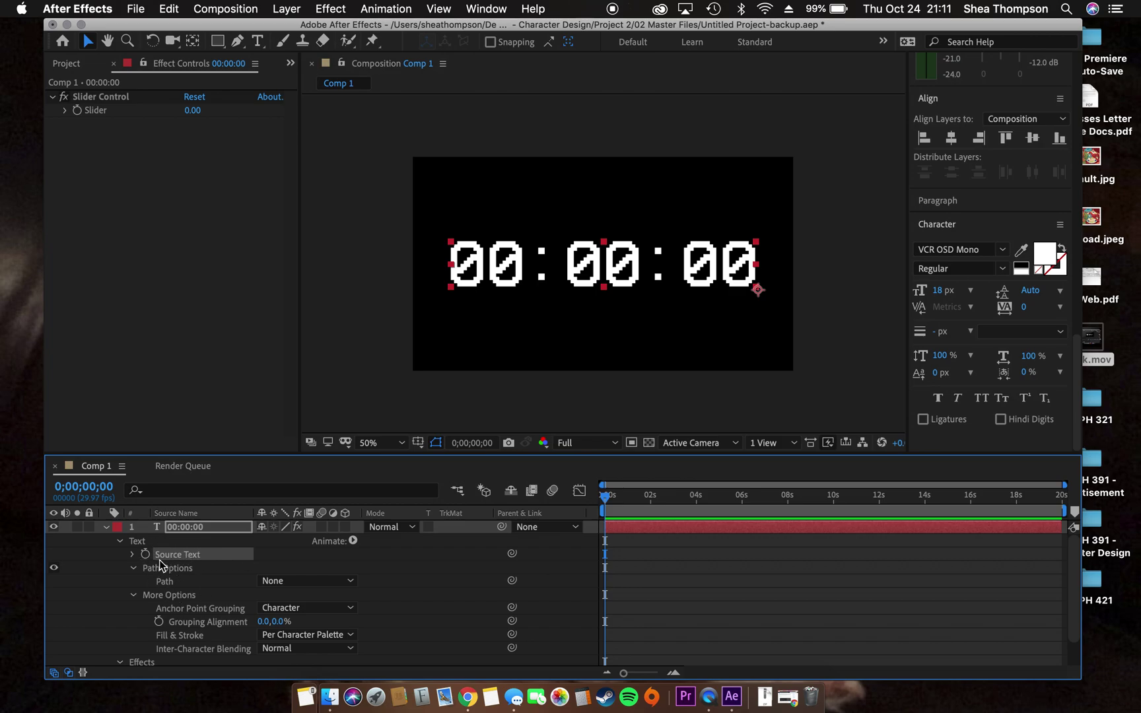
# Reveal only Source Text with SS and enable an expression on it
pyautogui.press('s')
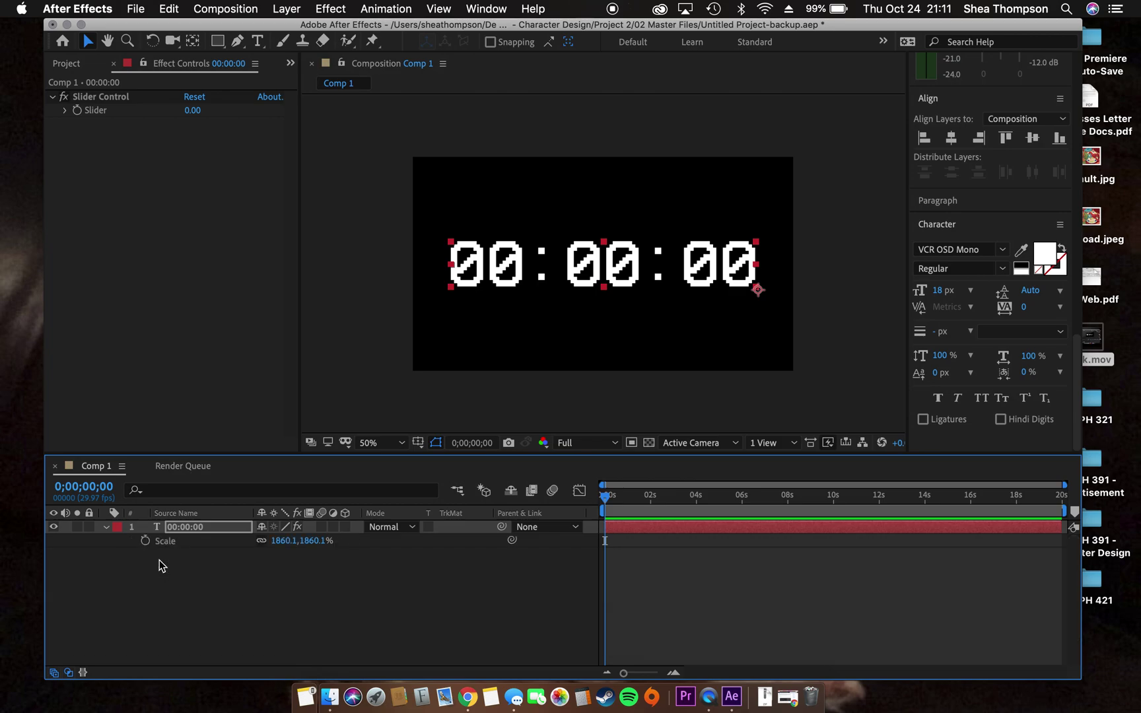
pyautogui.press('s')
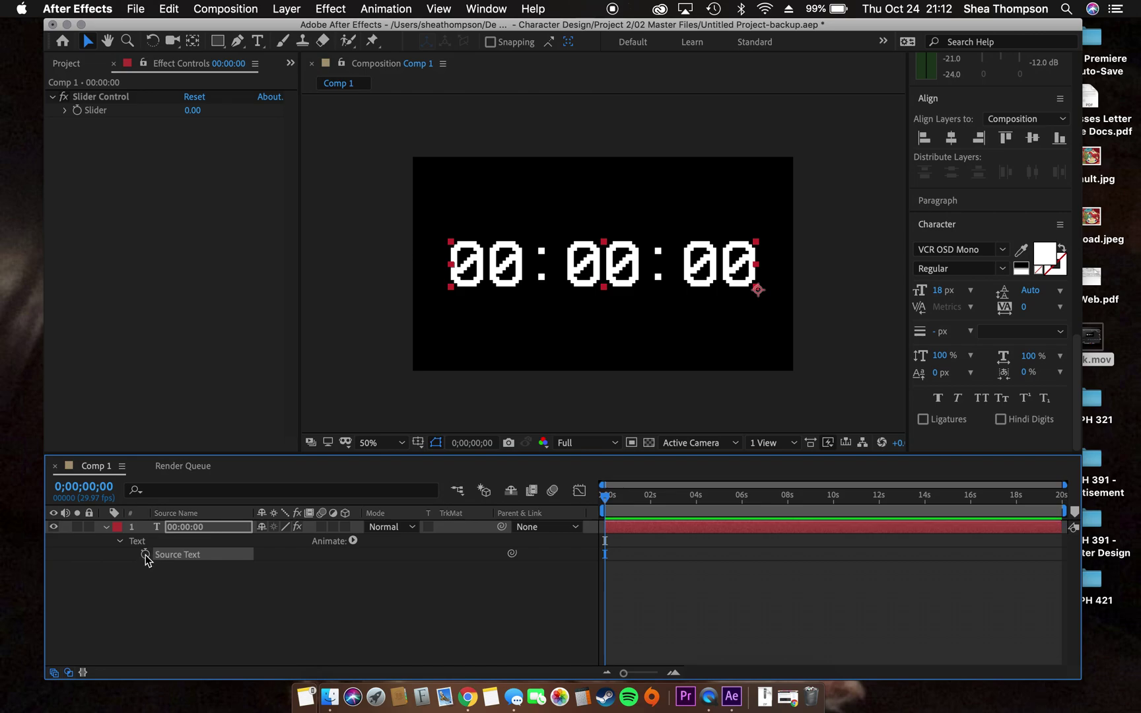
pyautogui.keyDown('alt'); pyautogui.click(146, 554); pyautogui.keyUp('alt')
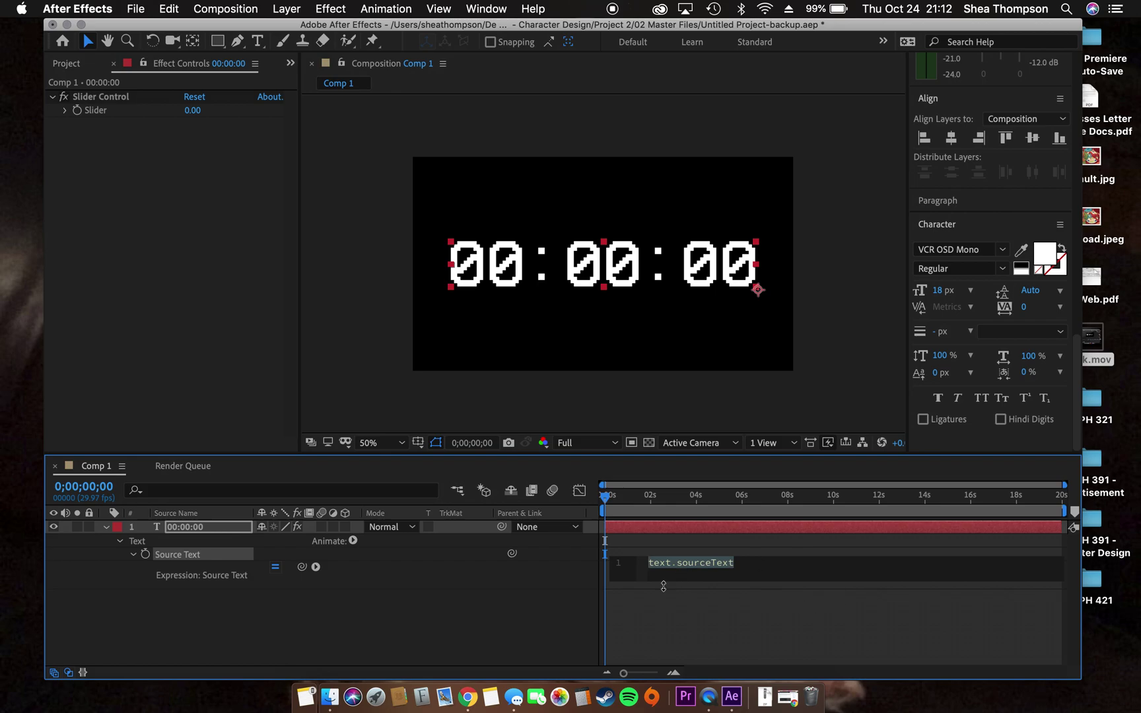
# Replace text.sourceText with slider= pick-whipped to the Slider Control's Slider value
pyautogui.click(739, 564)
pyautogui.doubleClick(737, 562)
pyautogui.press('super+a')
pyautogui.press('BackSpace')
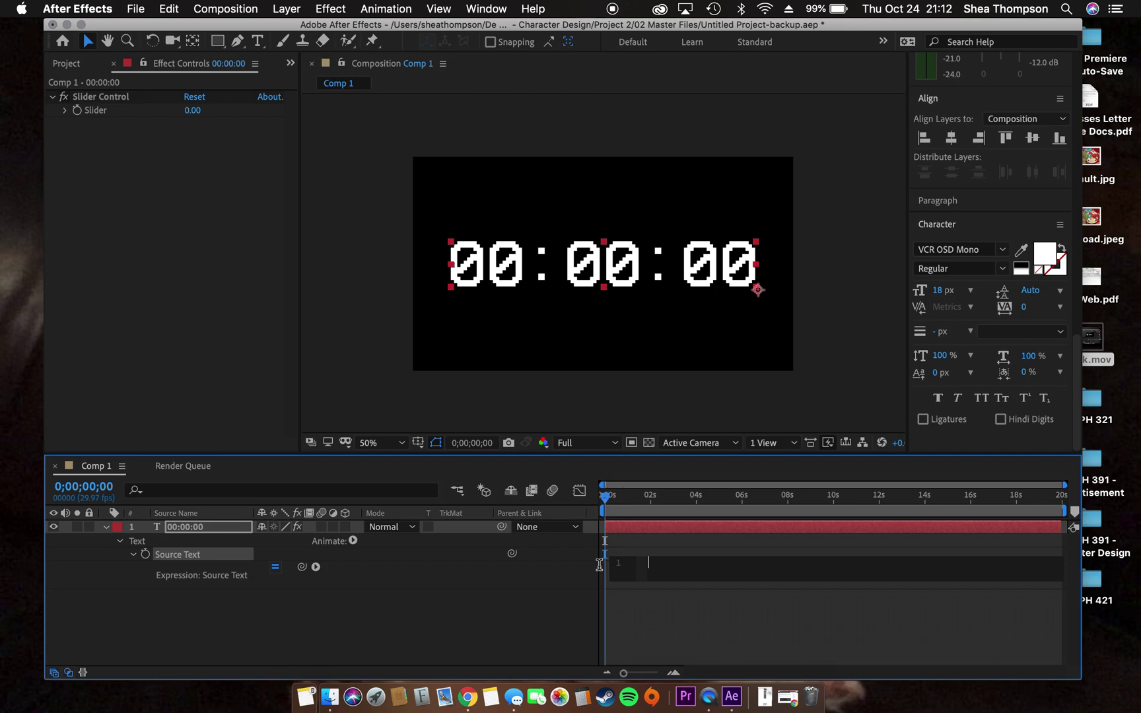
pyautogui.write('slider=')
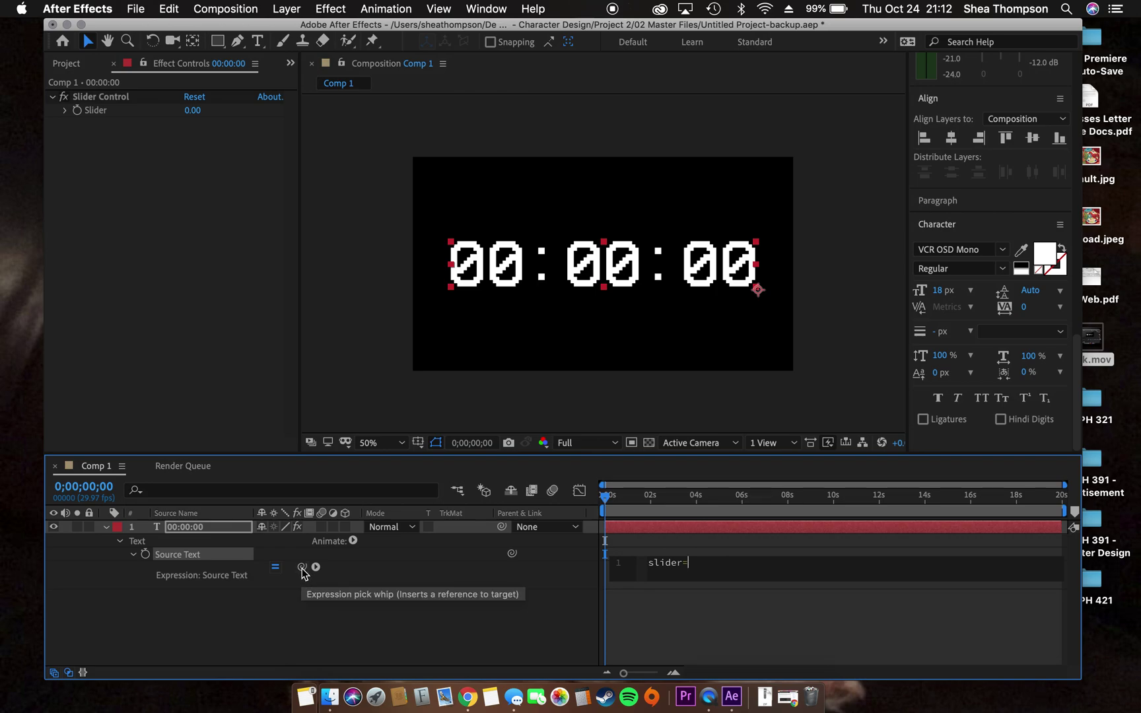
pyautogui.moveTo(302, 569)
pyautogui.mouseDown()
pyautogui.moveTo(175, 190)
pyautogui.moveTo(91, 112)
pyautogui.mouseUp()
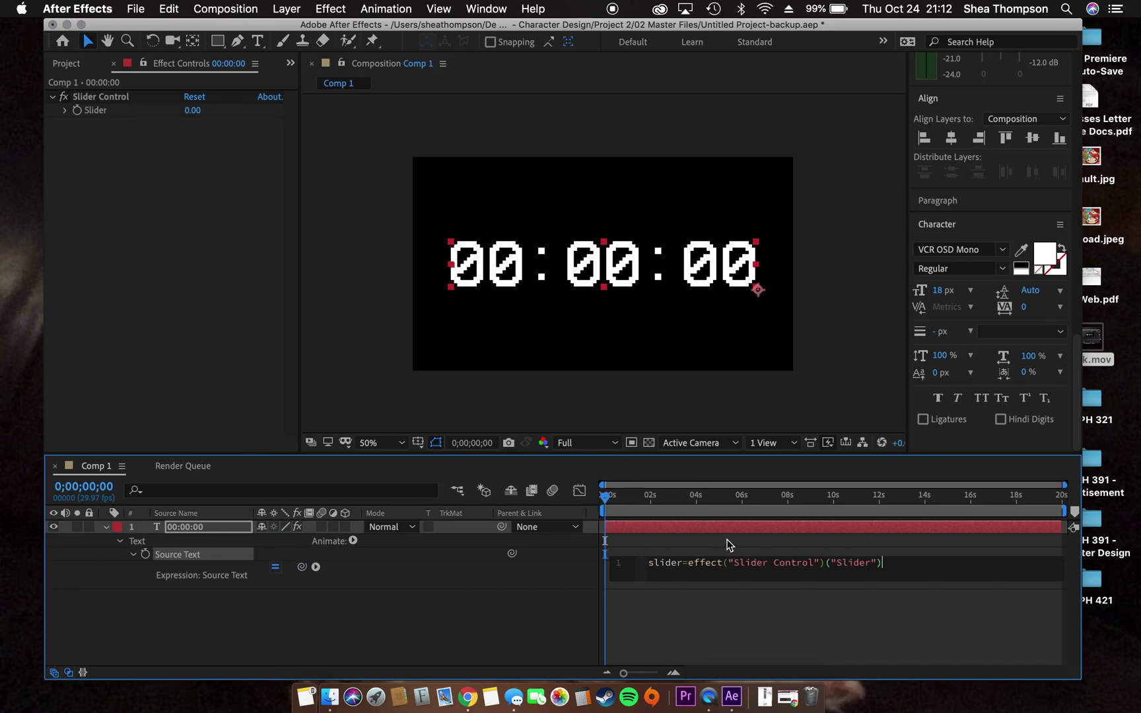
# Declare frames, sec and mins variables on new lines below the slider line
pyautogui.press('Return')
pyautogui.press('Return')
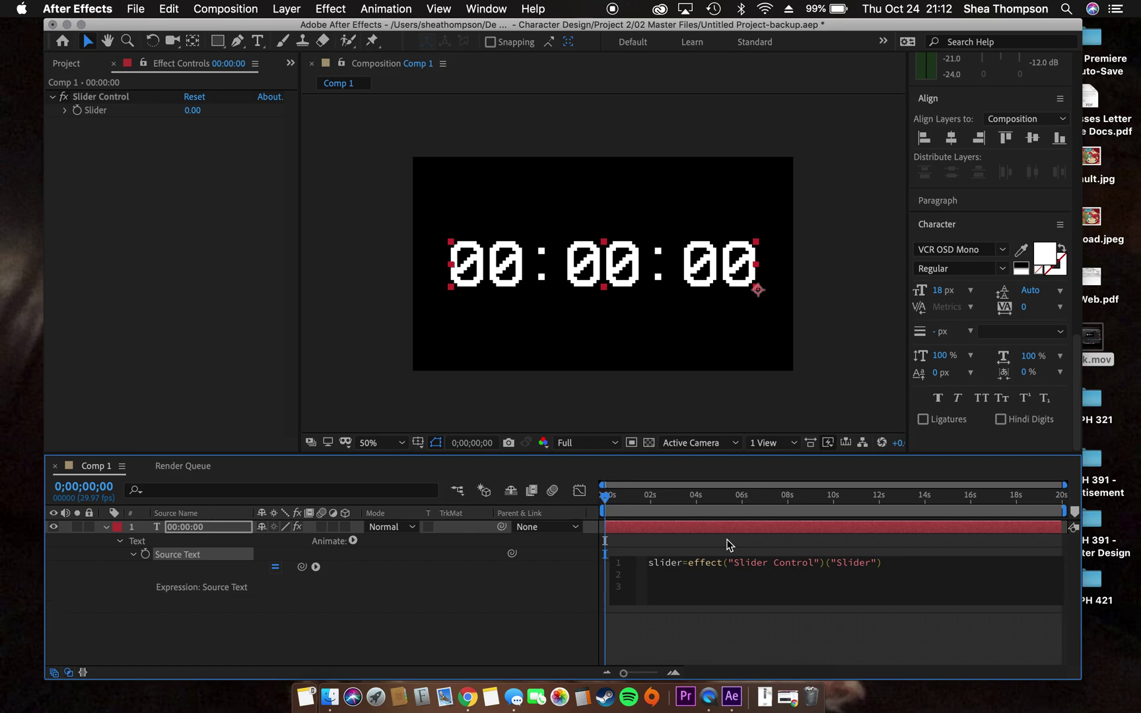
pyautogui.write('f')
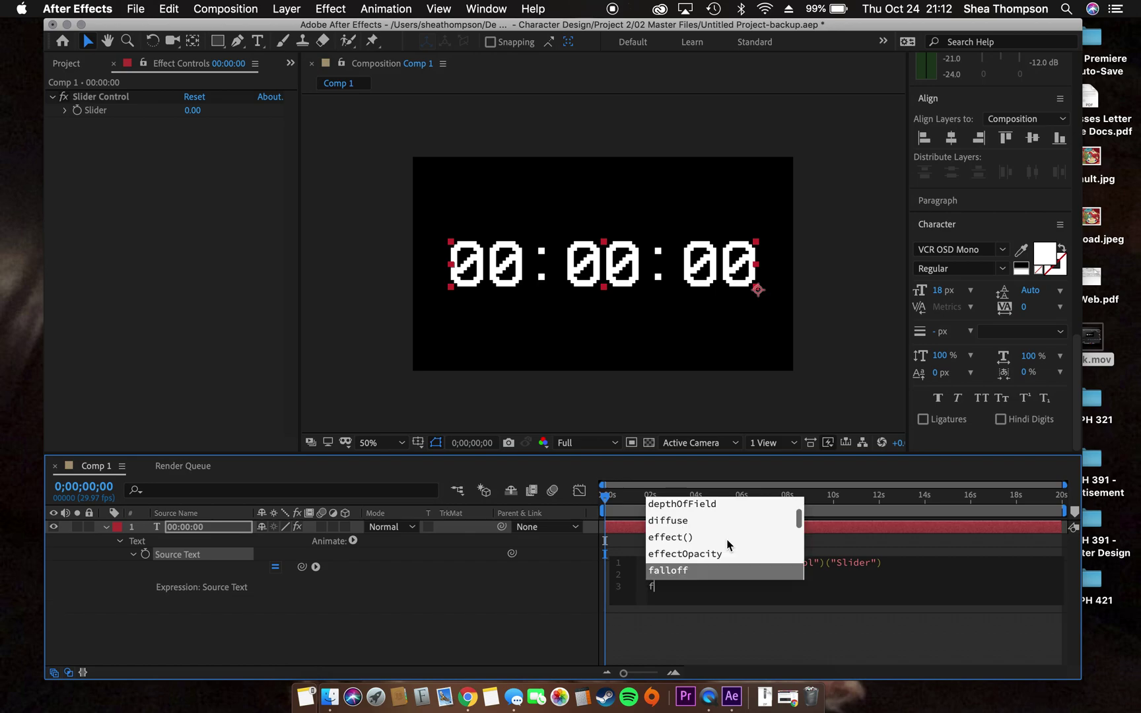
pyautogui.write('rames =')
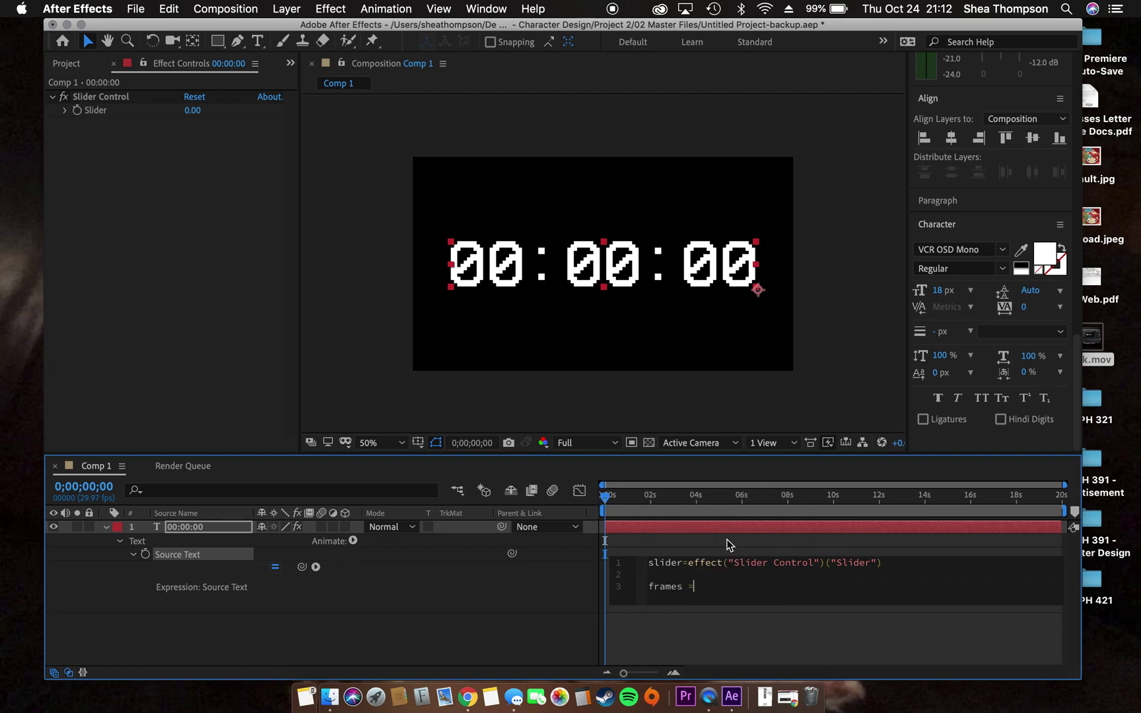
pyautogui.press('Return')
pyautogui.write('sec =')
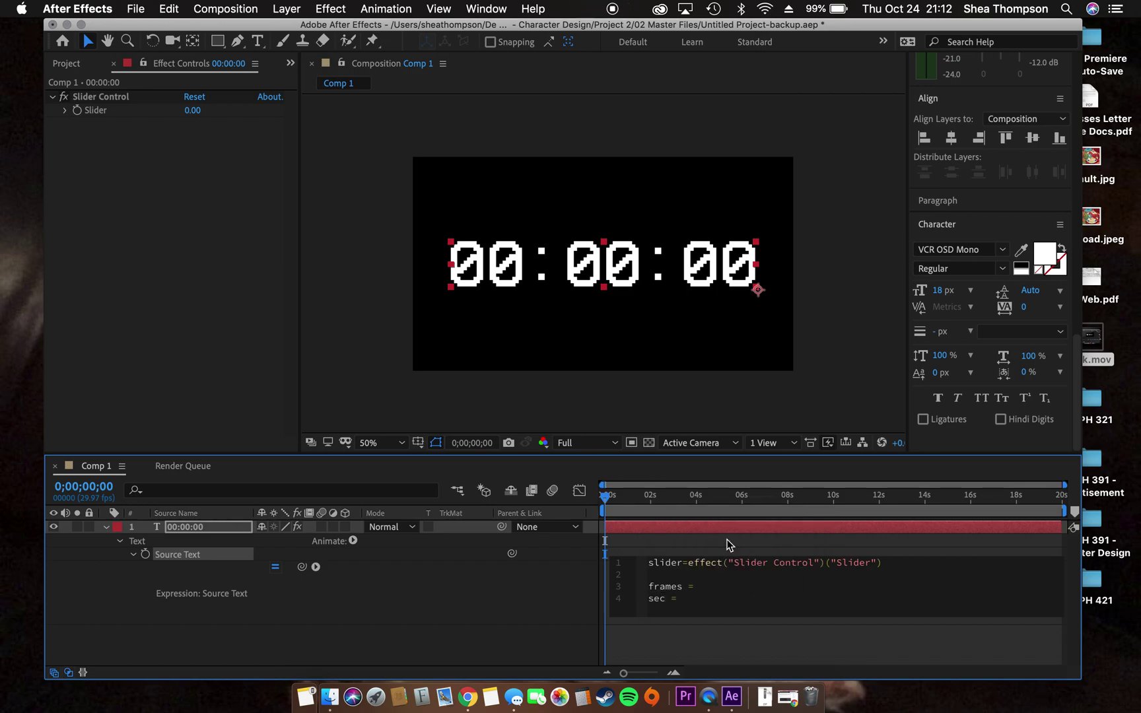
pyautogui.press('Return')
pyautogui.write('min')
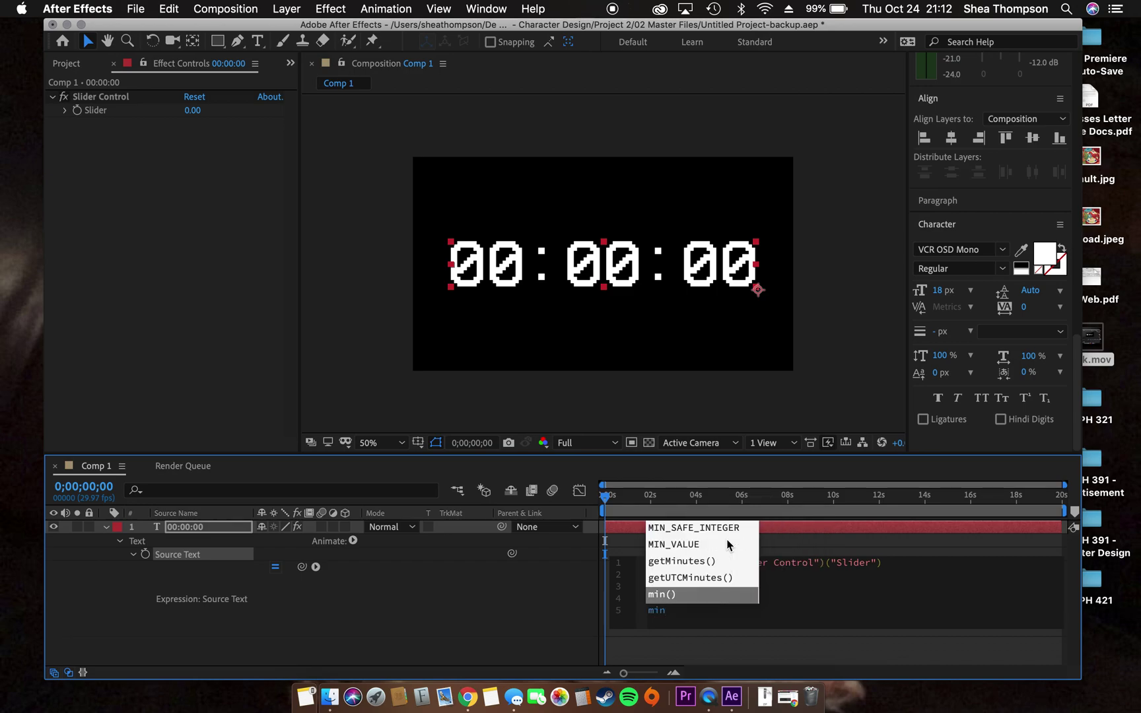
pyautogui.write('s')
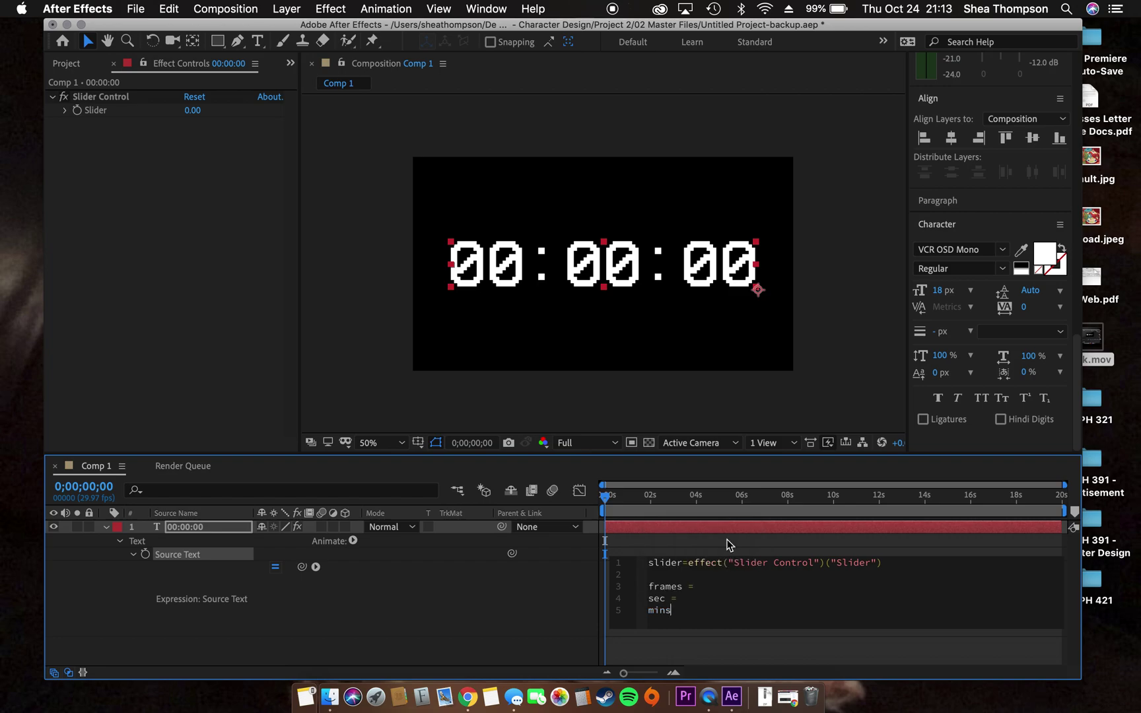
pyautogui.write(' =')
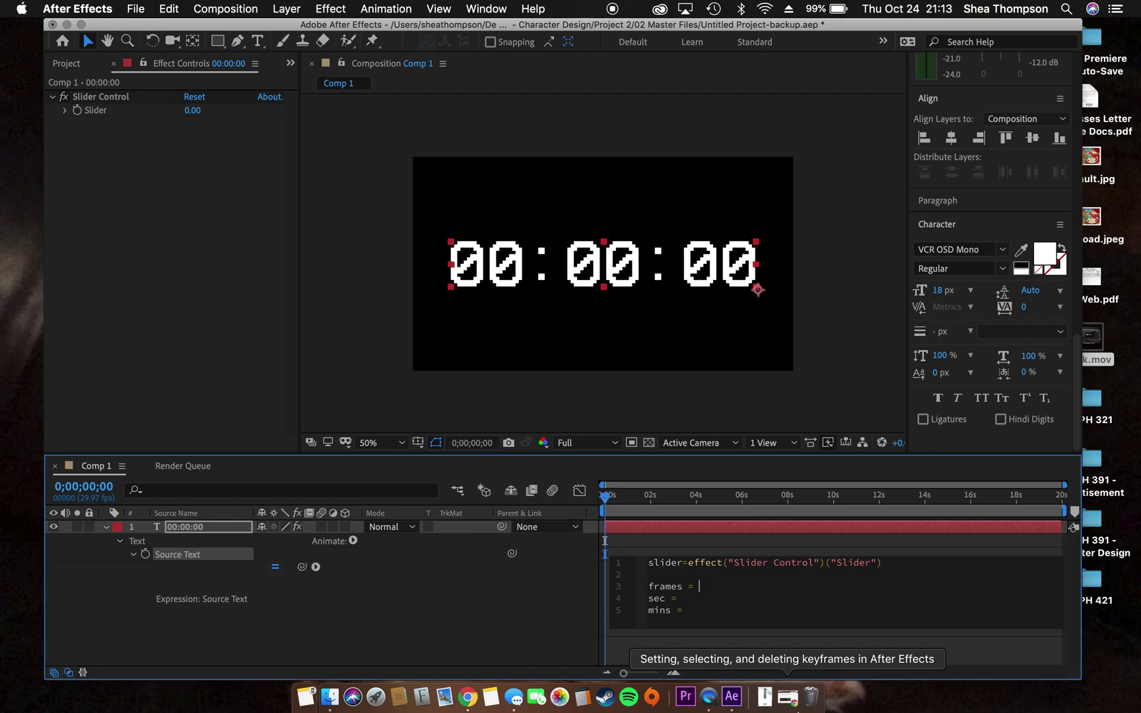
pyautogui.write('slider')
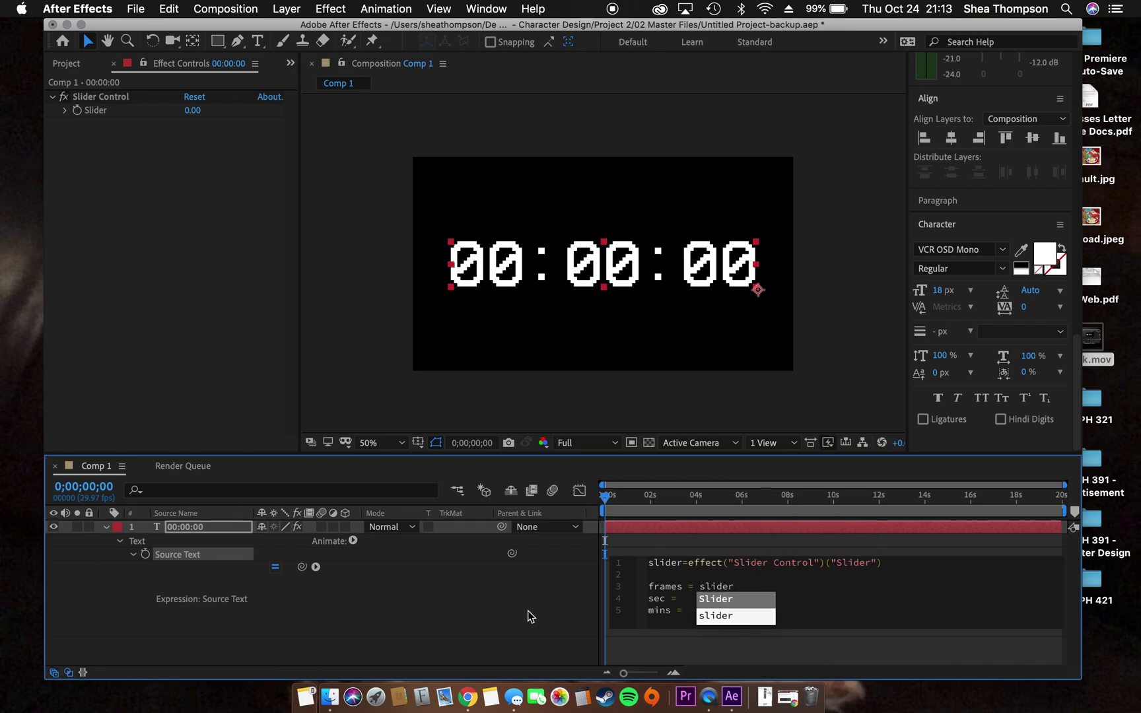
pyautogui.press('Left')
pyautogui.press('Left')
pyautogui.press('Left')
pyautogui.press('Left')
pyautogui.press('Left')
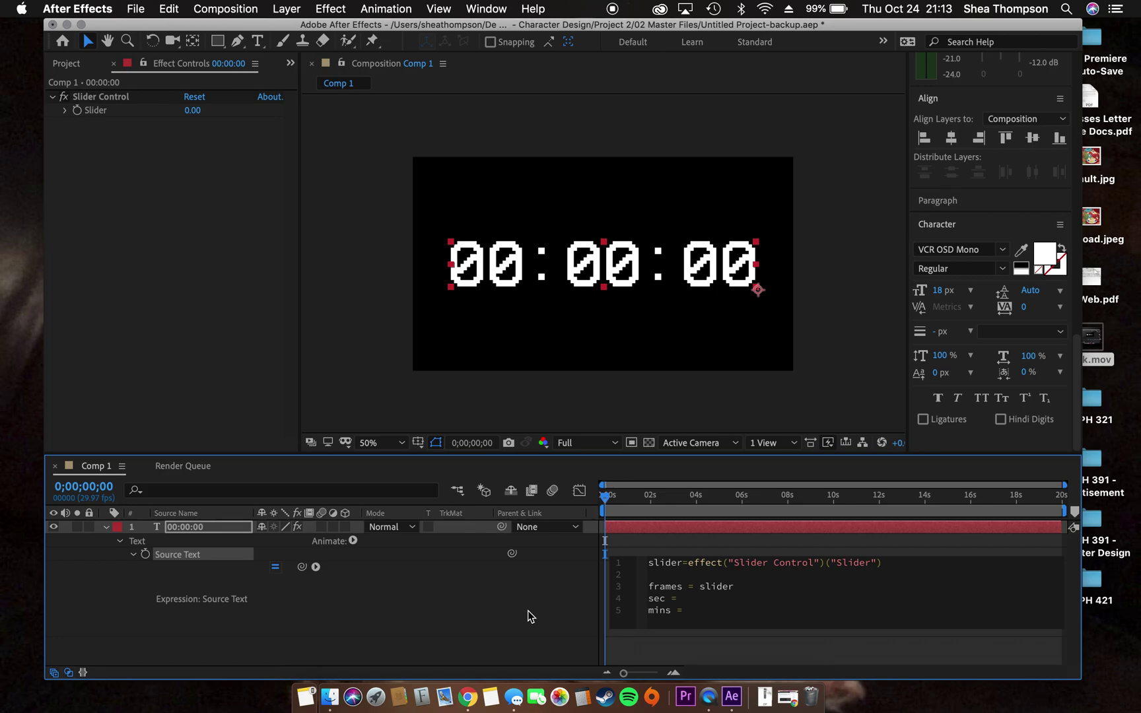
# Set frames to (slider%30) and sec to (slider/30) in the expression
pyautogui.press('Right')
pyautogui.press('Right')
pyautogui.press('Right')
pyautogui.press('BackSpace')
pyautogui.press('BackSpace')
pyautogui.press('BackSpace')
pyautogui.press('BackSpace')
pyautogui.press('BackSpace')
pyautogui.write('9')
pyautogui.press('BackSpace')
pyautogui.write('(slider')
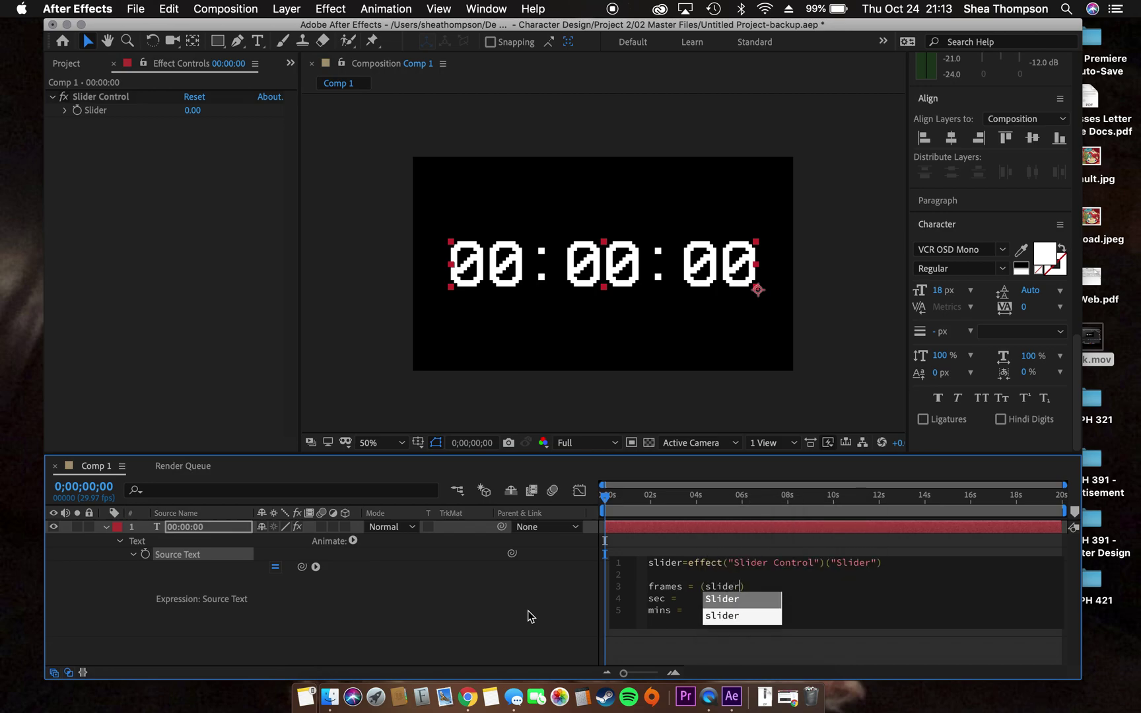
pyautogui.write('%')
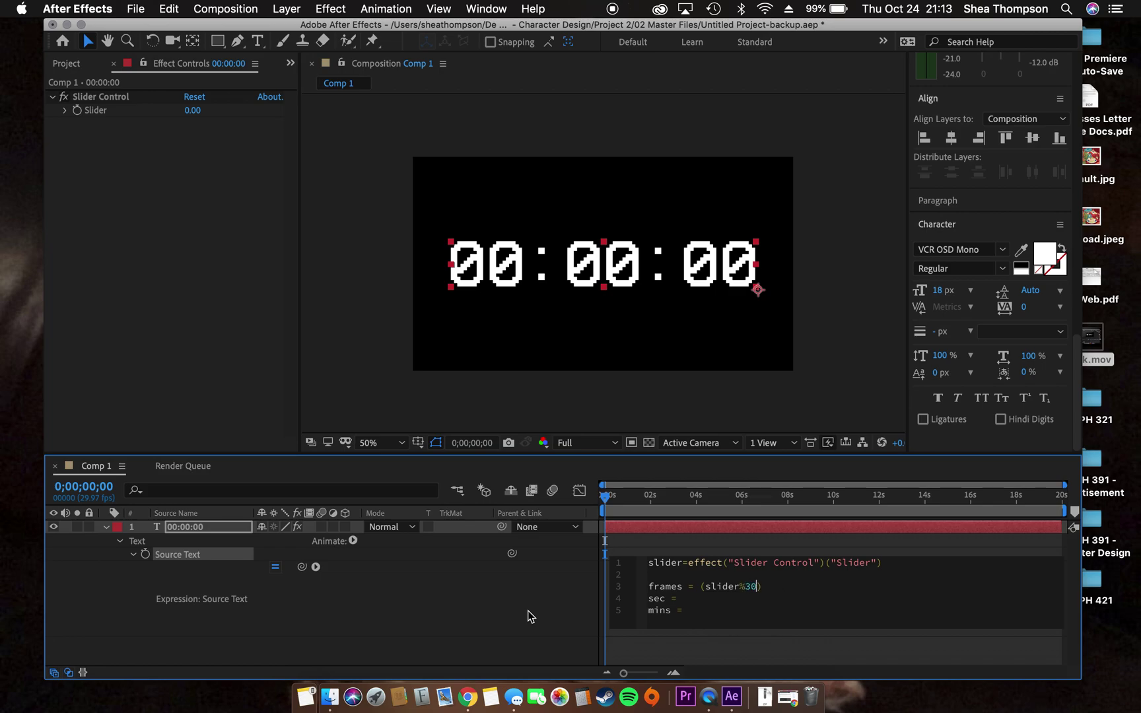
pyautogui.write('30')
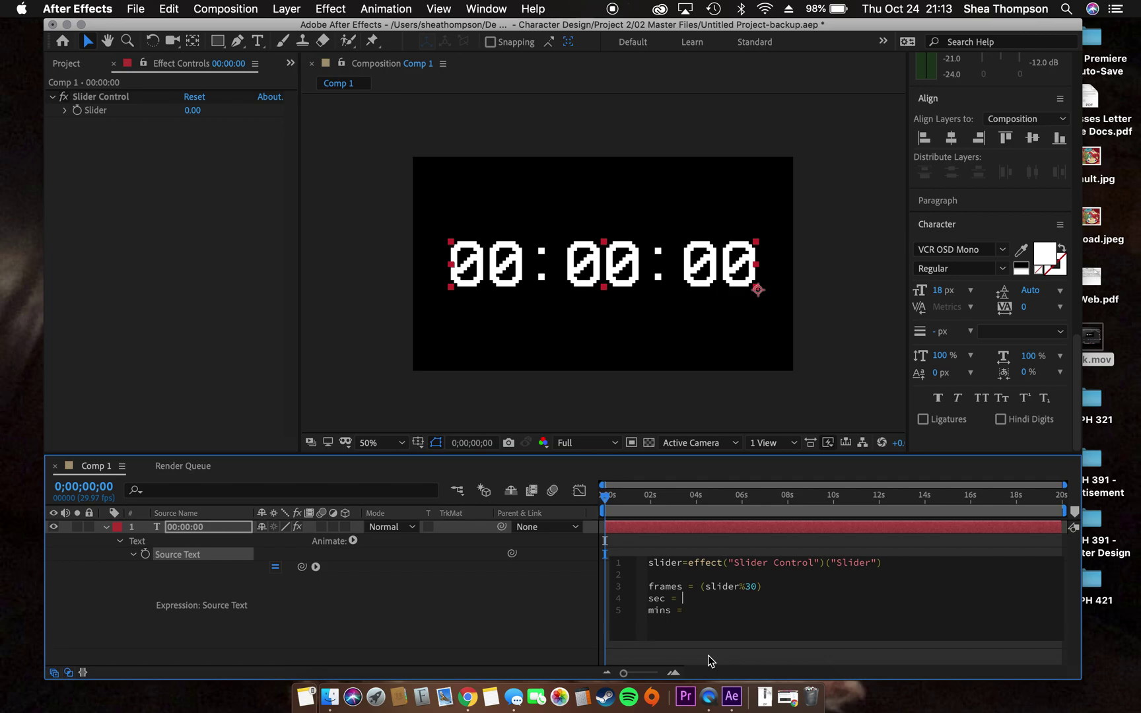
pyautogui.write('(')
pyautogui.write('slider')
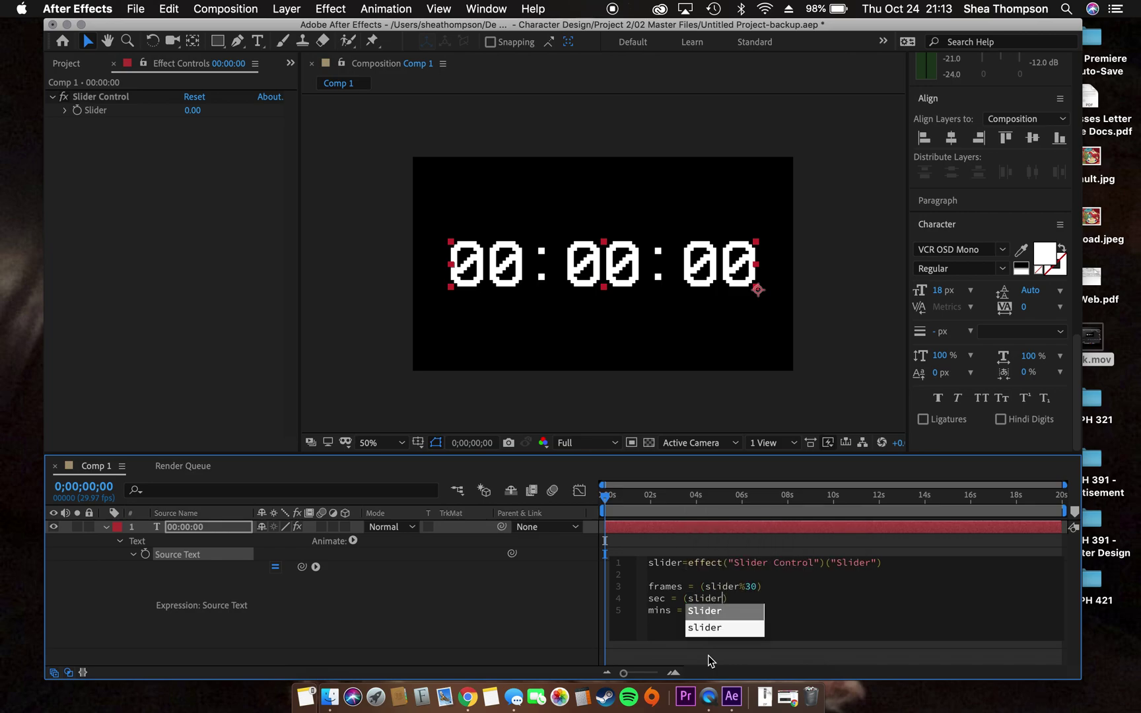
pyautogui.press('Escape')
pyautogui.write('/30')
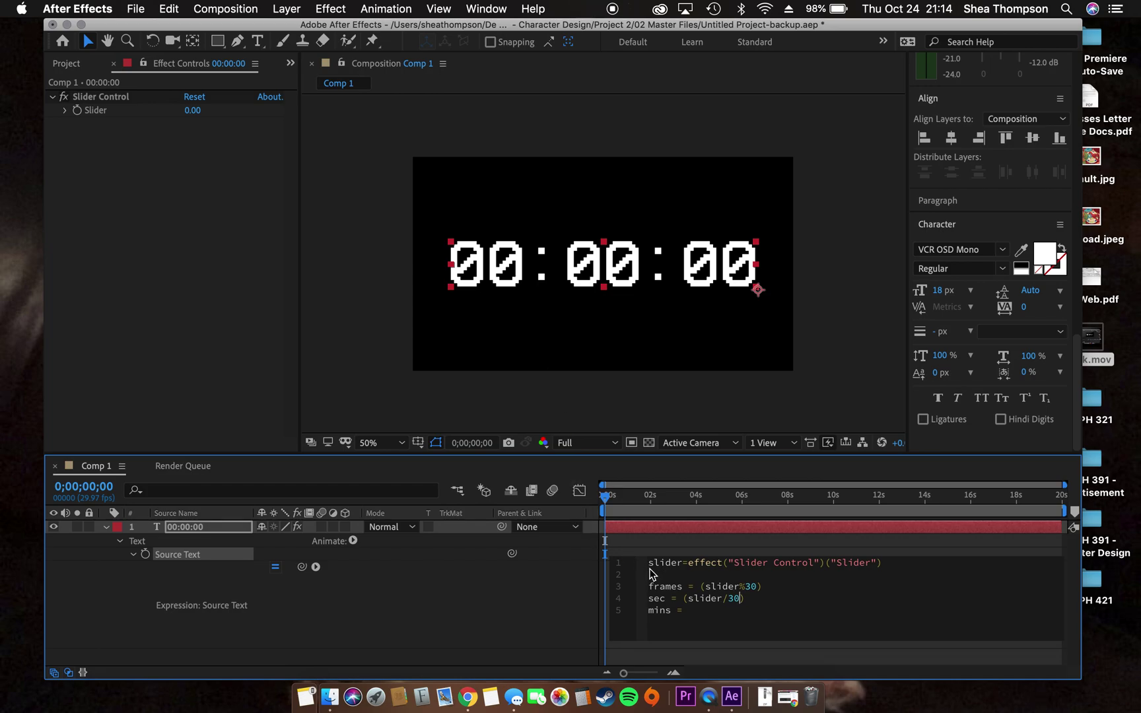
# Enter (slider/1800) at the end of the mins line
pyautogui.click(695, 610)
pyautogui.write('(')
pyautogui.write('slider')
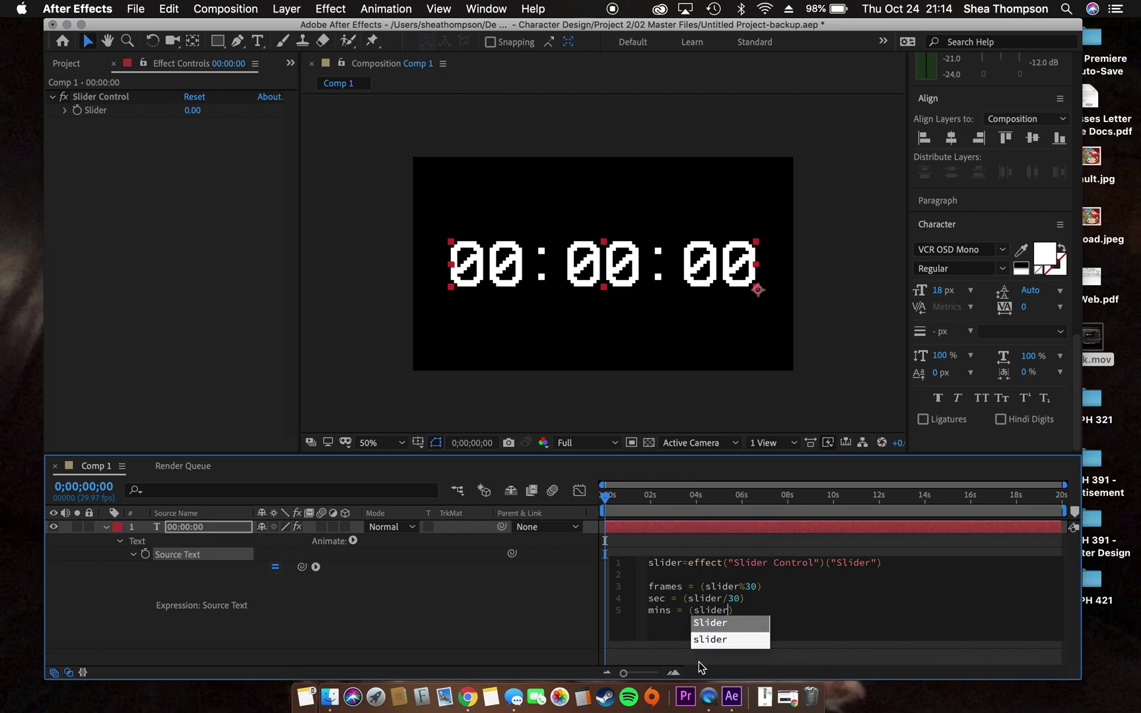
pyautogui.write('/1800')
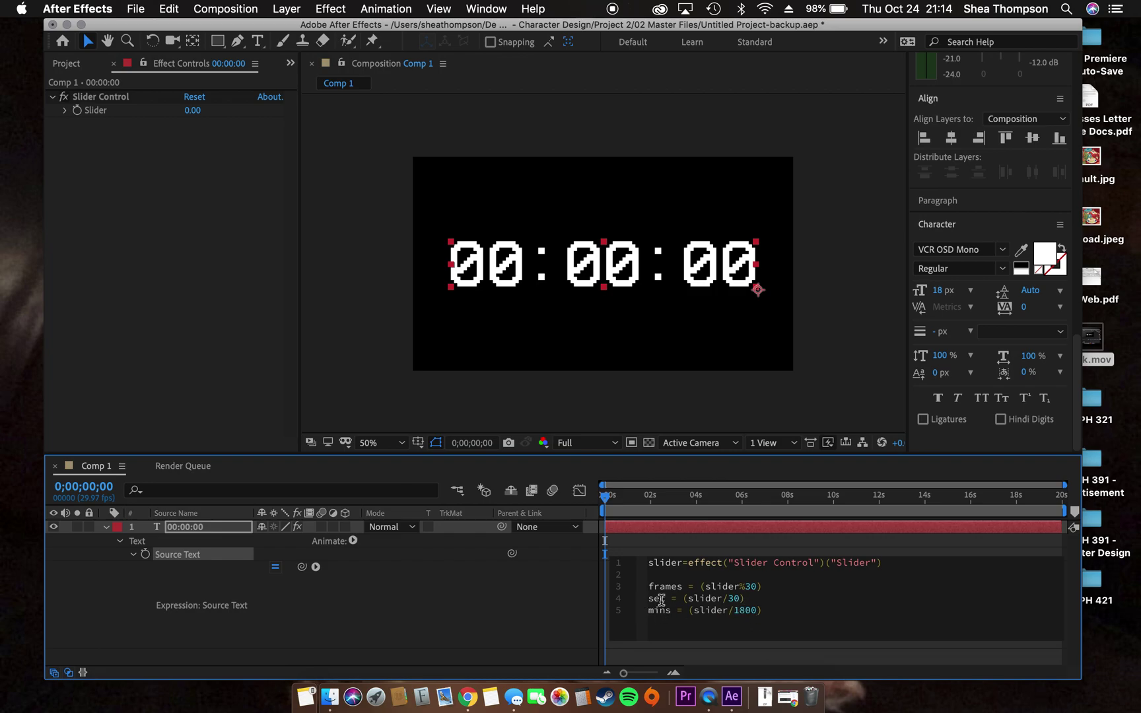
# Commit the expression, scrub the Slider to test it, then set it back to 0
pyautogui.click(500, 590)
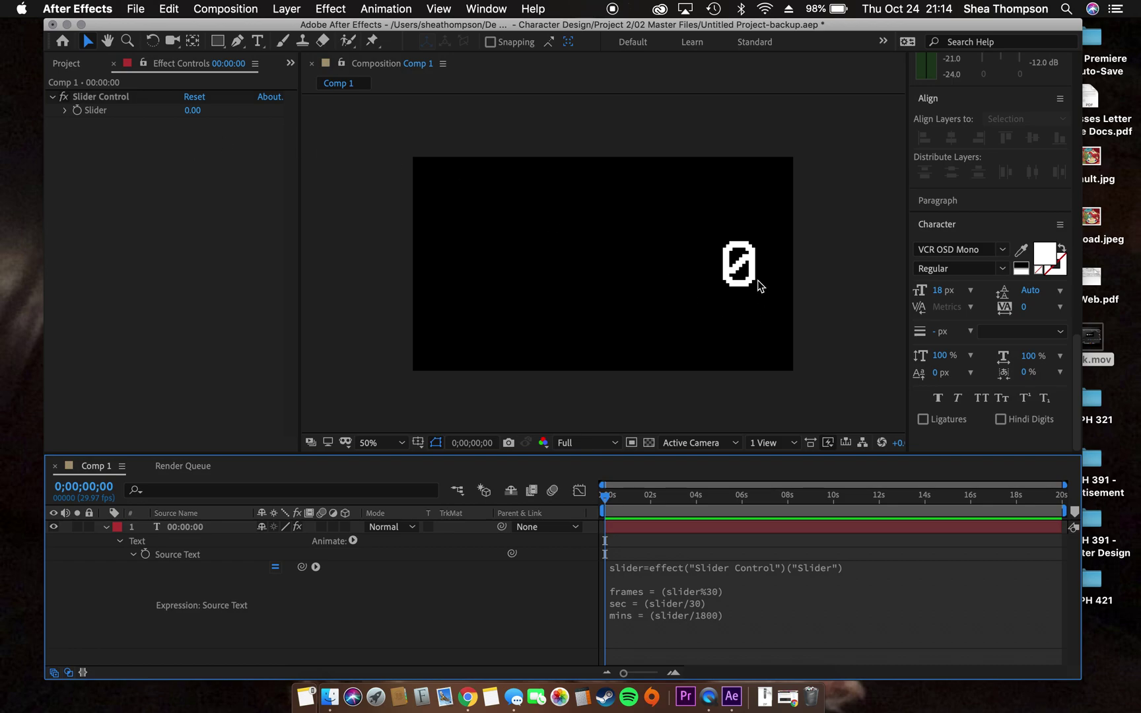
pyautogui.click(192, 111)
pyautogui.moveTo(192, 110)
pyautogui.mouseDown()
pyautogui.moveTo(213, 115)
pyautogui.moveTo(197, 119)
pyautogui.mouseUp()
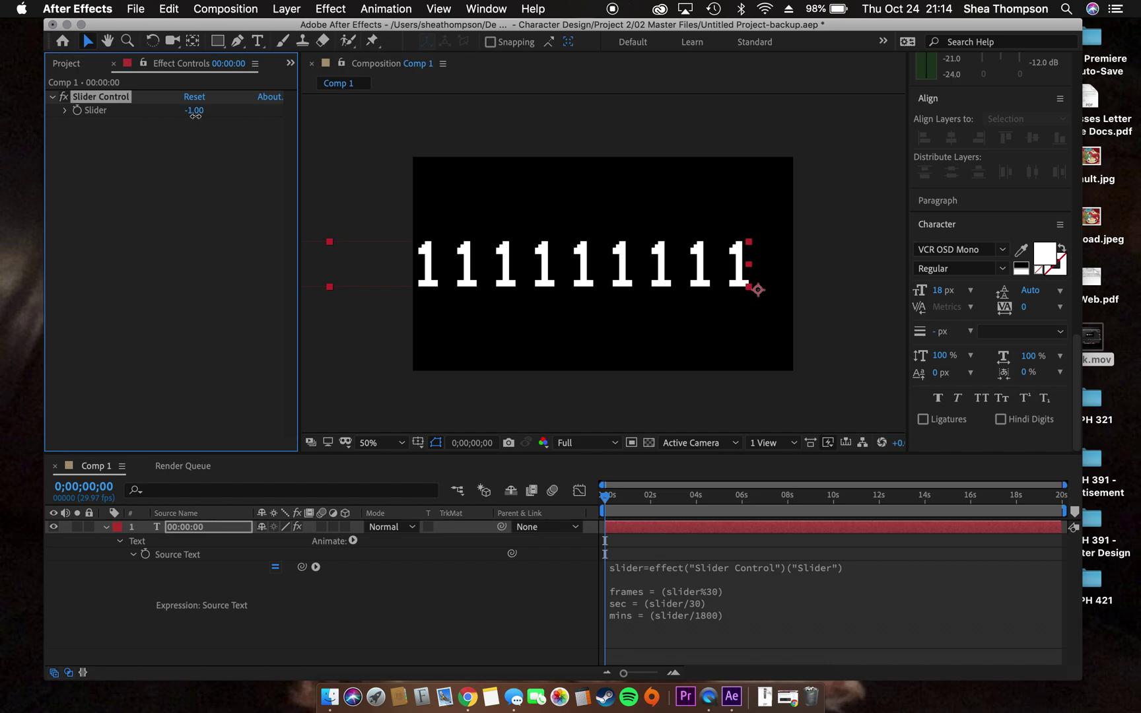
pyautogui.click(196, 115)
pyautogui.write('0')
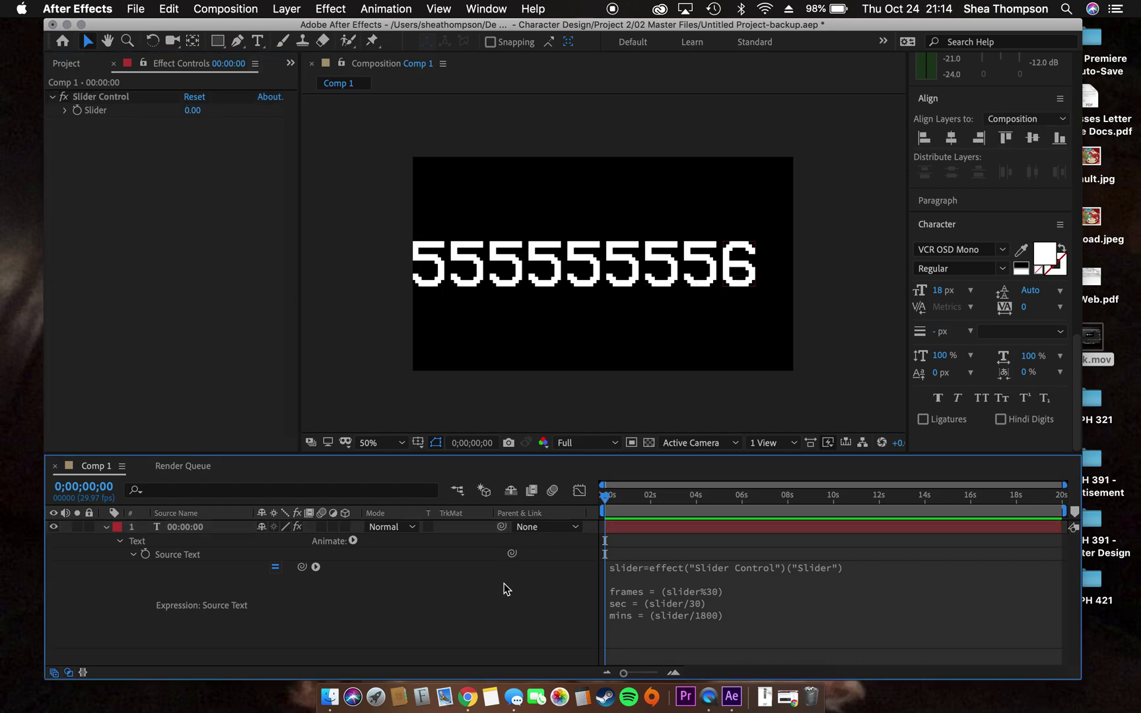
pyautogui.click(507, 588)
# Wrap the frames, sec and mins calculations in Math.floor and commit the expression
pyautogui.click(670, 596)
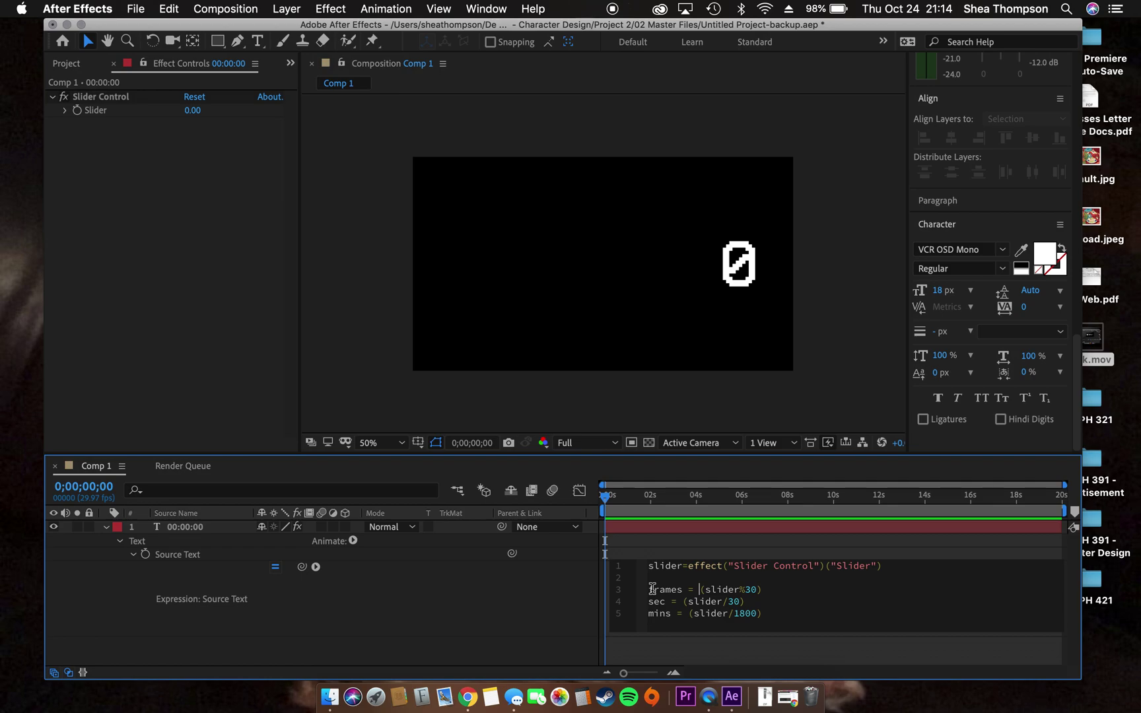
pyautogui.write('Math.')
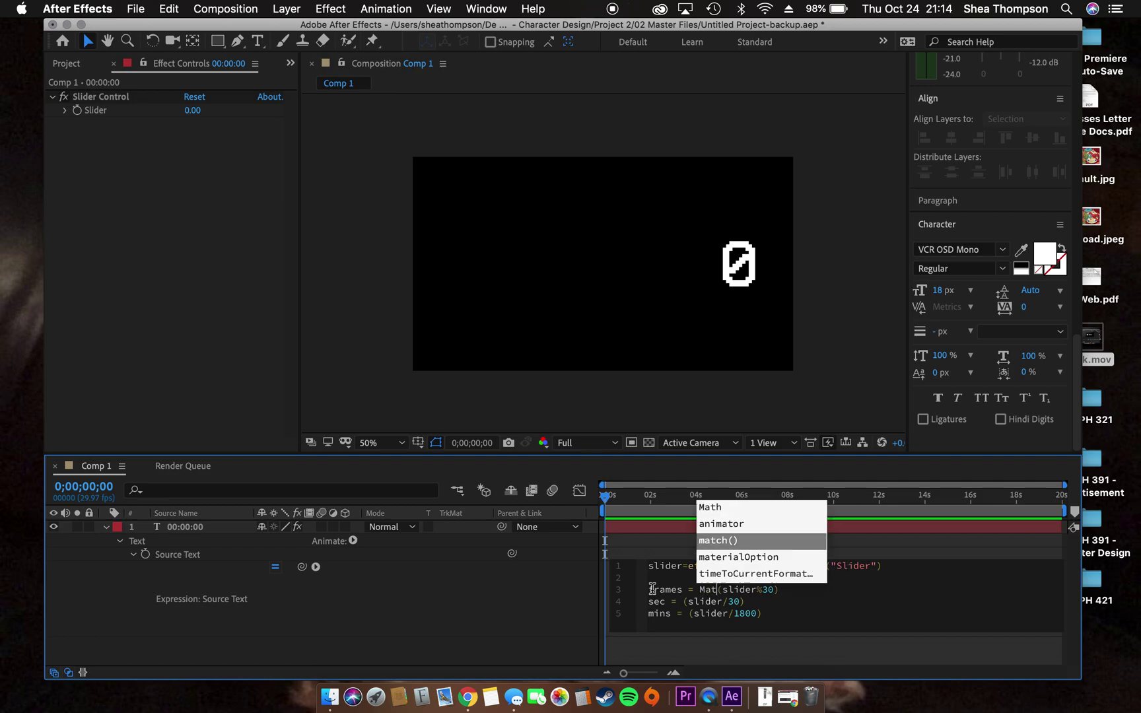
pyautogui.write('floor')
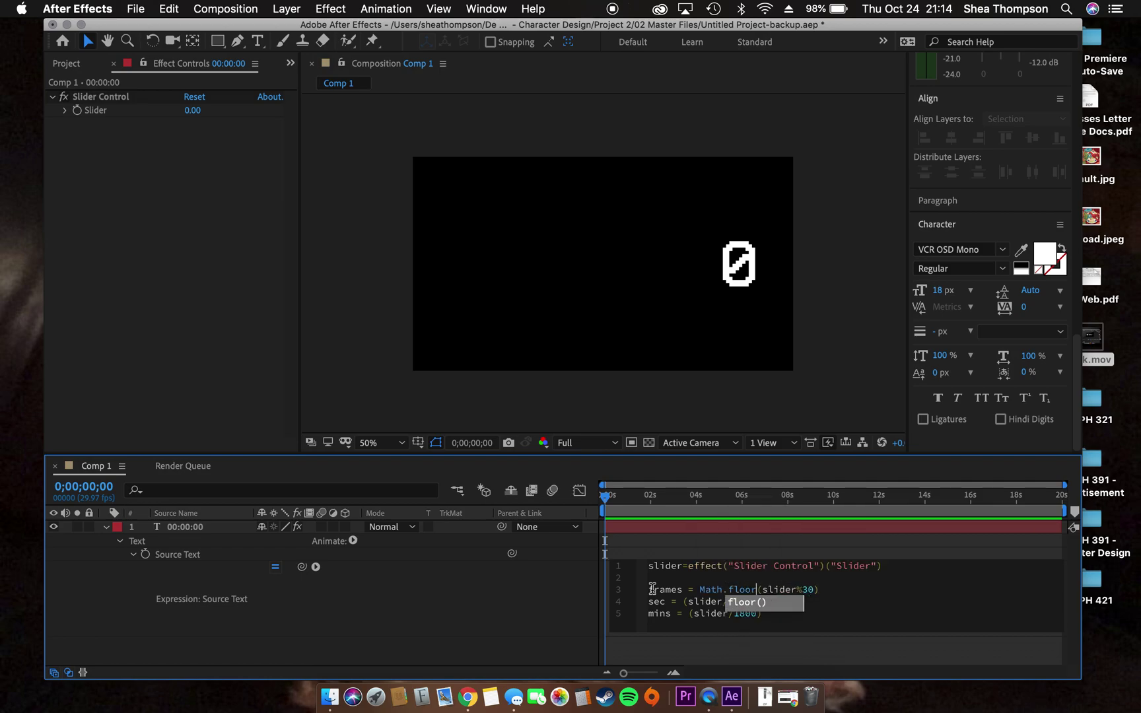
pyautogui.press('Escape')
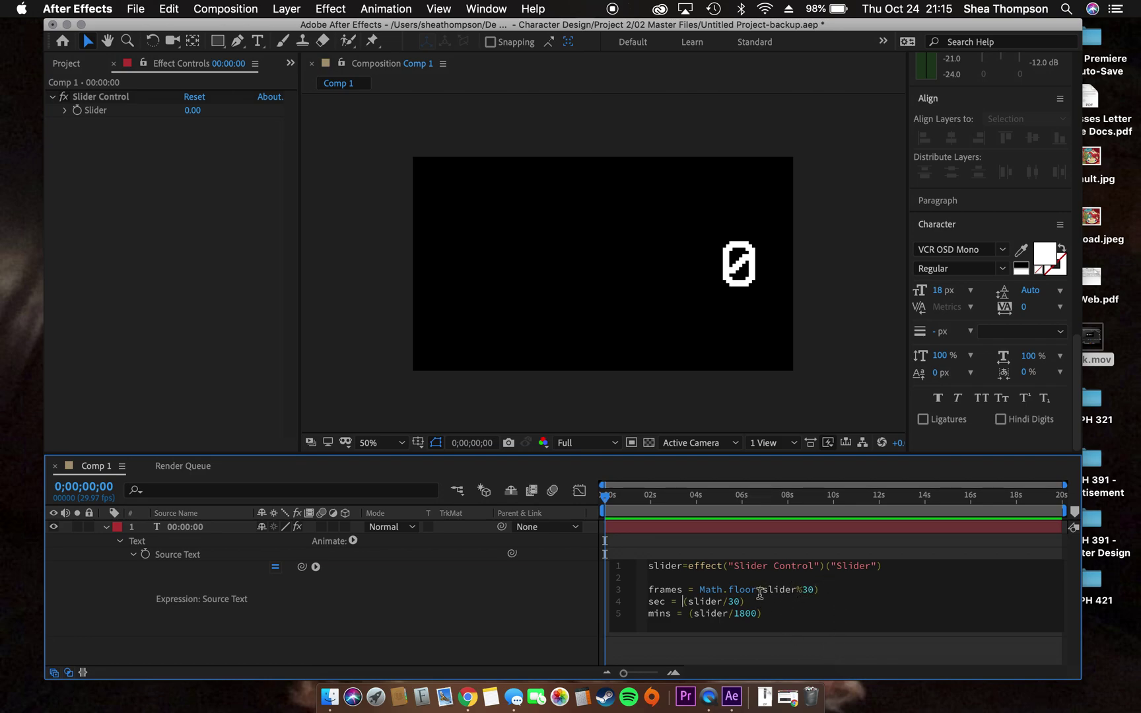
pyautogui.write('Math.floor')
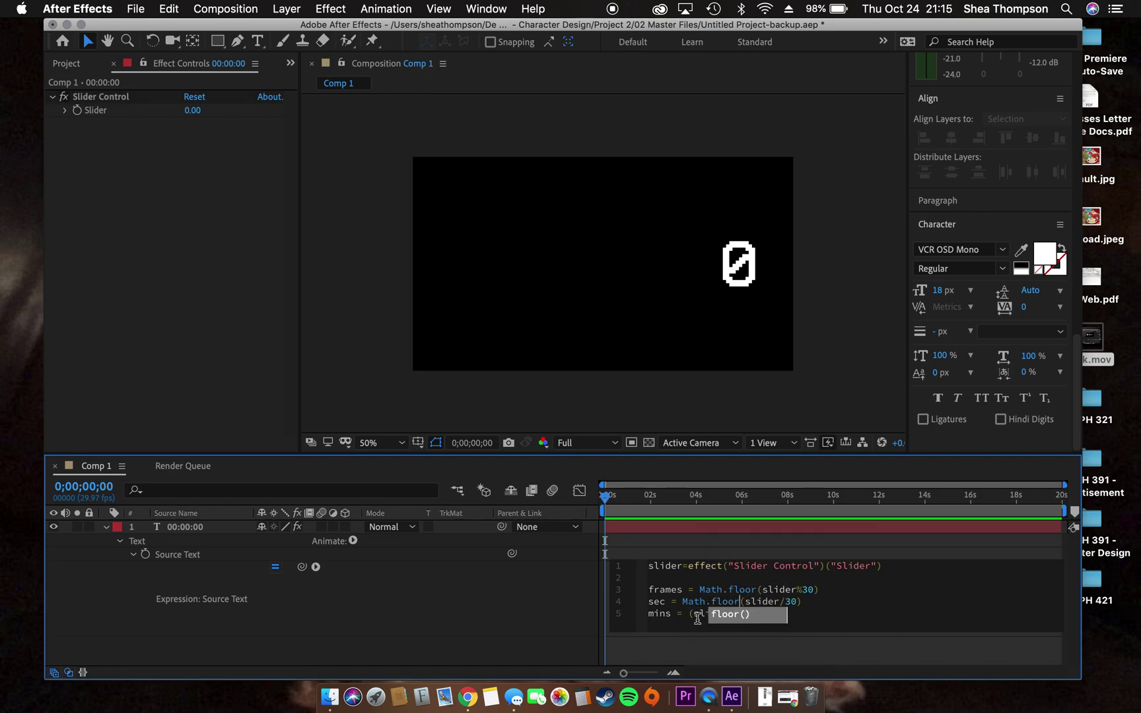
pyautogui.click(691, 614)
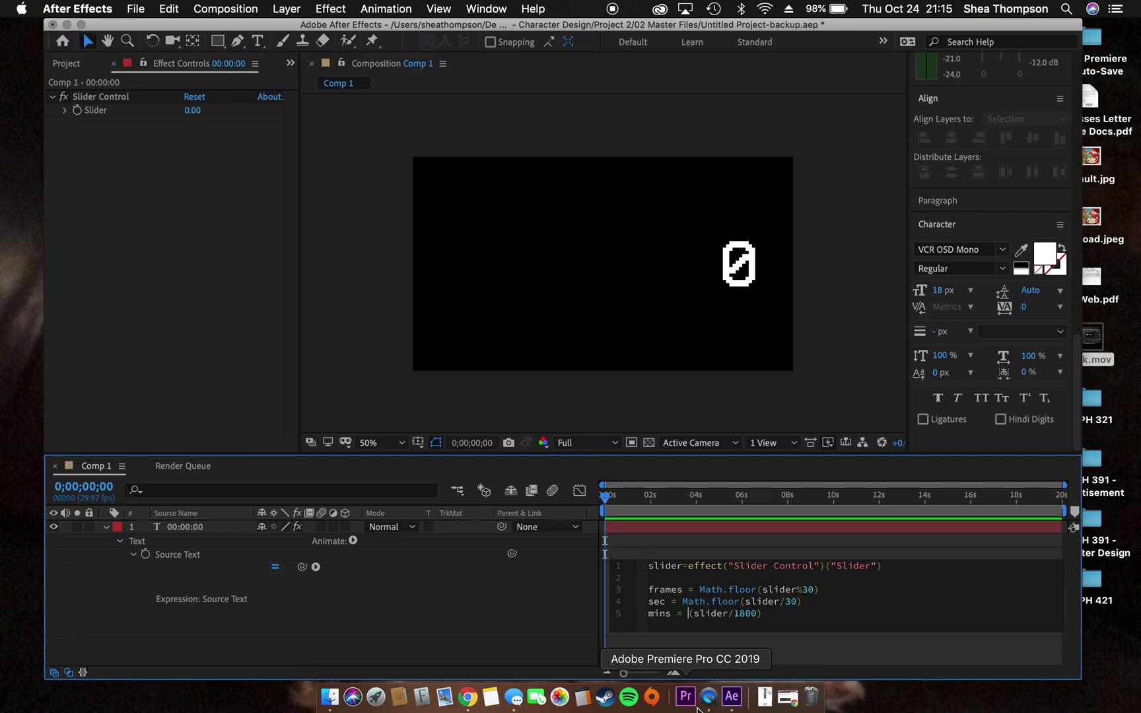
pyautogui.write('Math.floor')
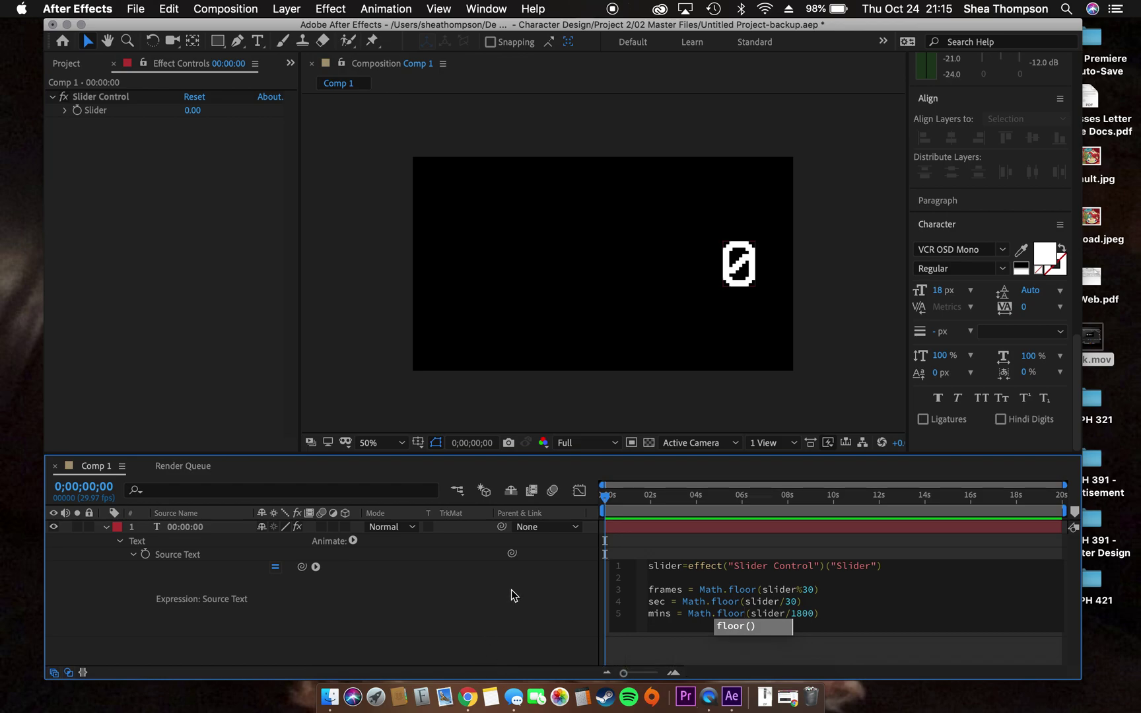
pyautogui.click(512, 594)
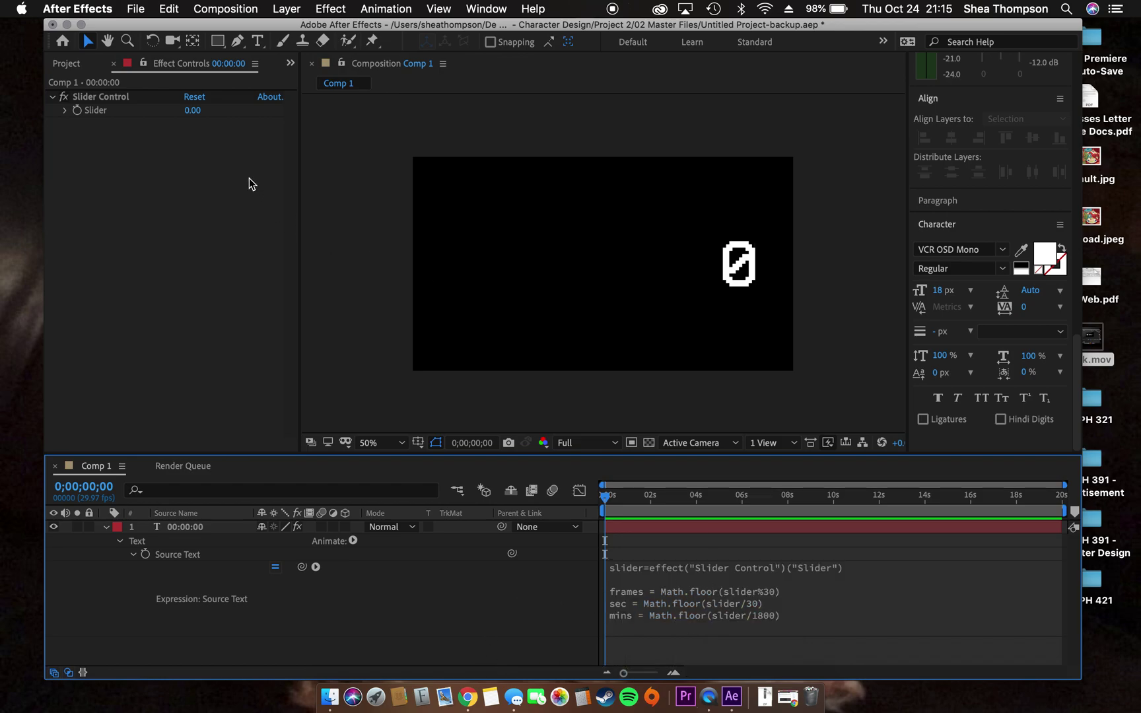
# Test the Slider at 17, reset it to 0, and add a blank line after mins
pyautogui.moveTo(191, 112); pyautogui.dragTo(205, 110)
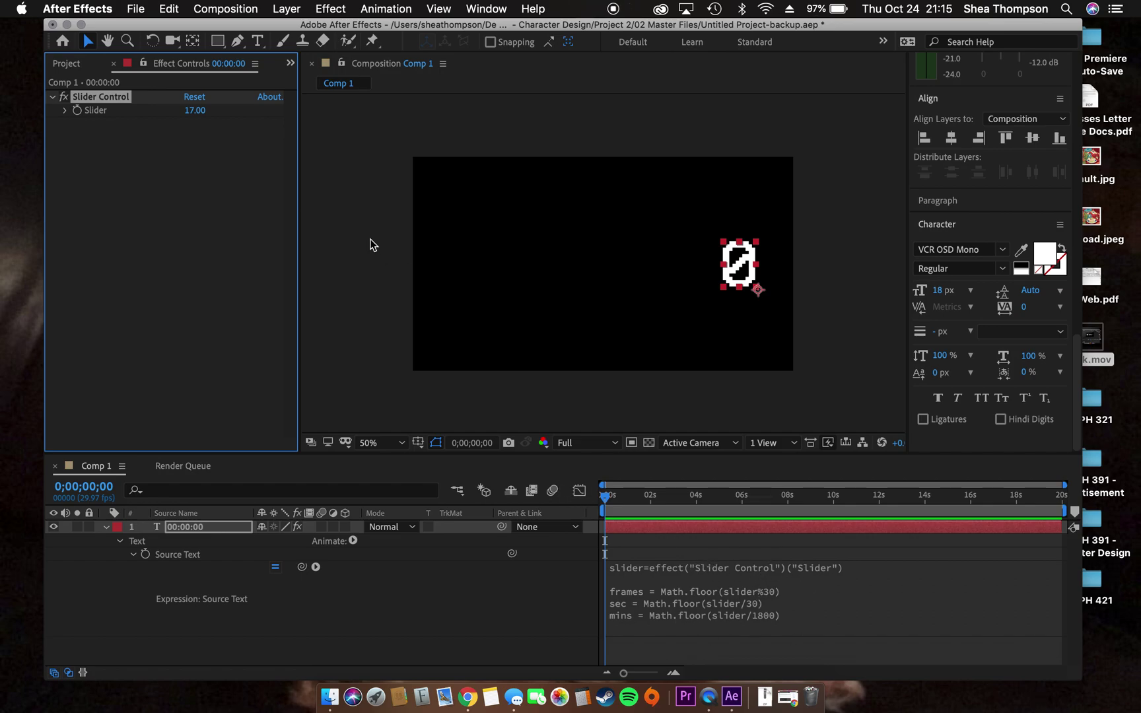
pyautogui.click(195, 110)
pyautogui.click(824, 592)
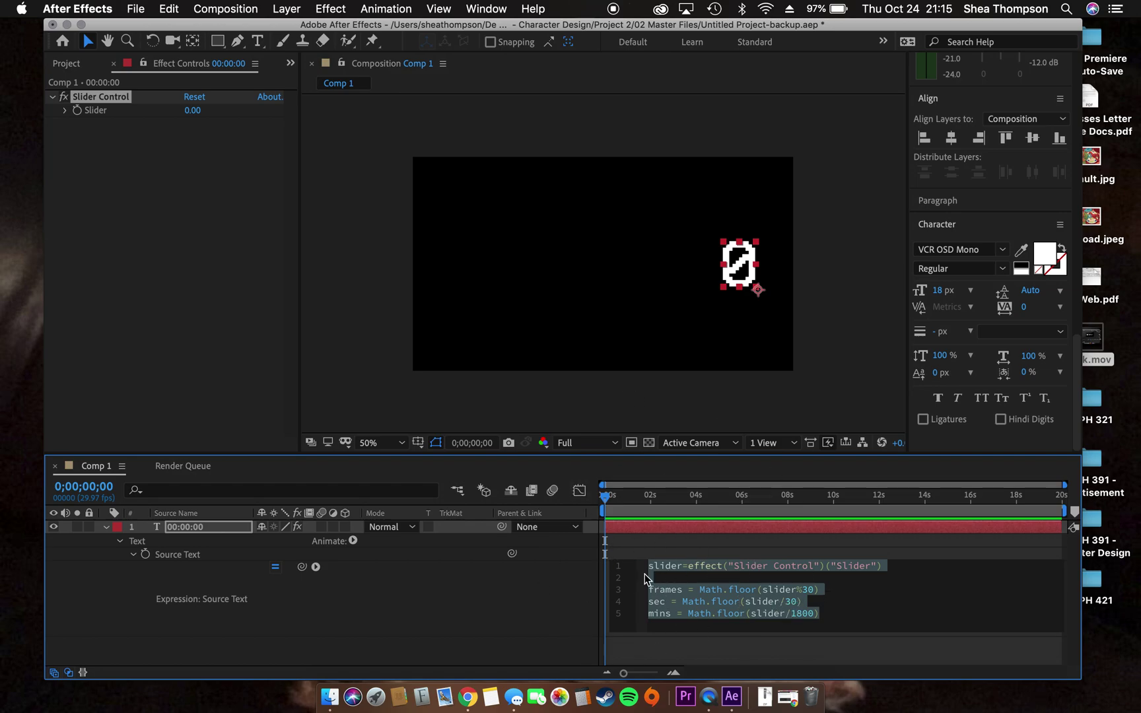
pyautogui.click(828, 613)
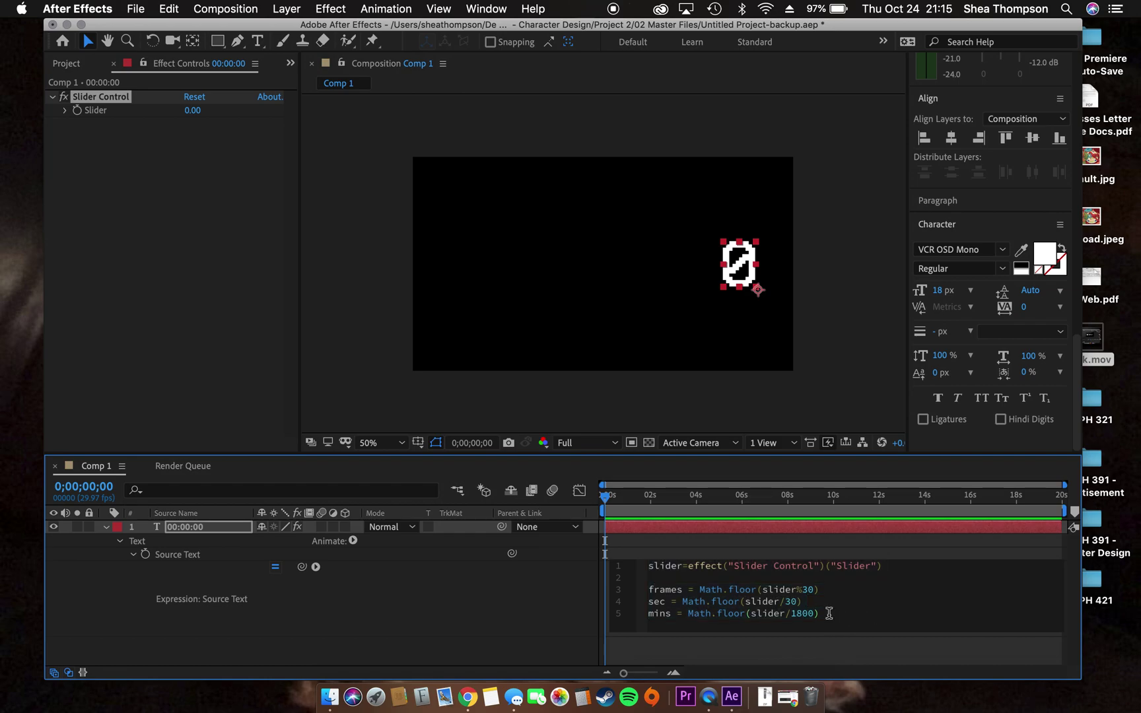
pyautogui.press('Return')
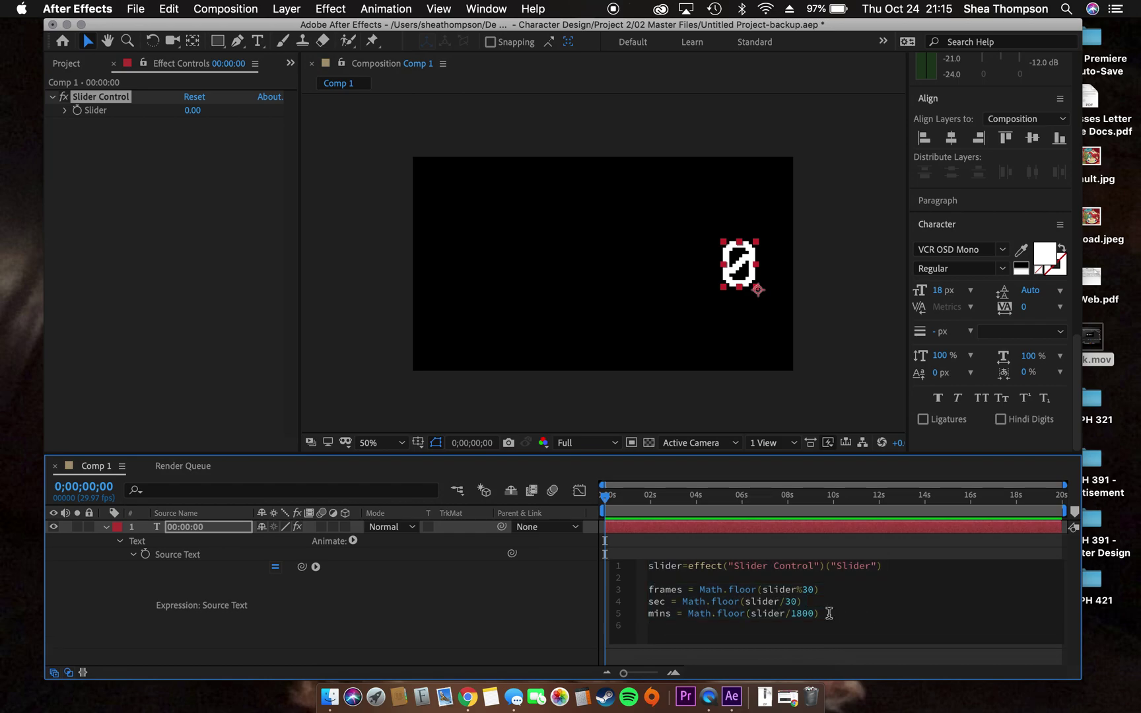
# Output mins + ':' + sec + ':' + frames so the timer reads 0:0:0
pyautogui.press('Return')
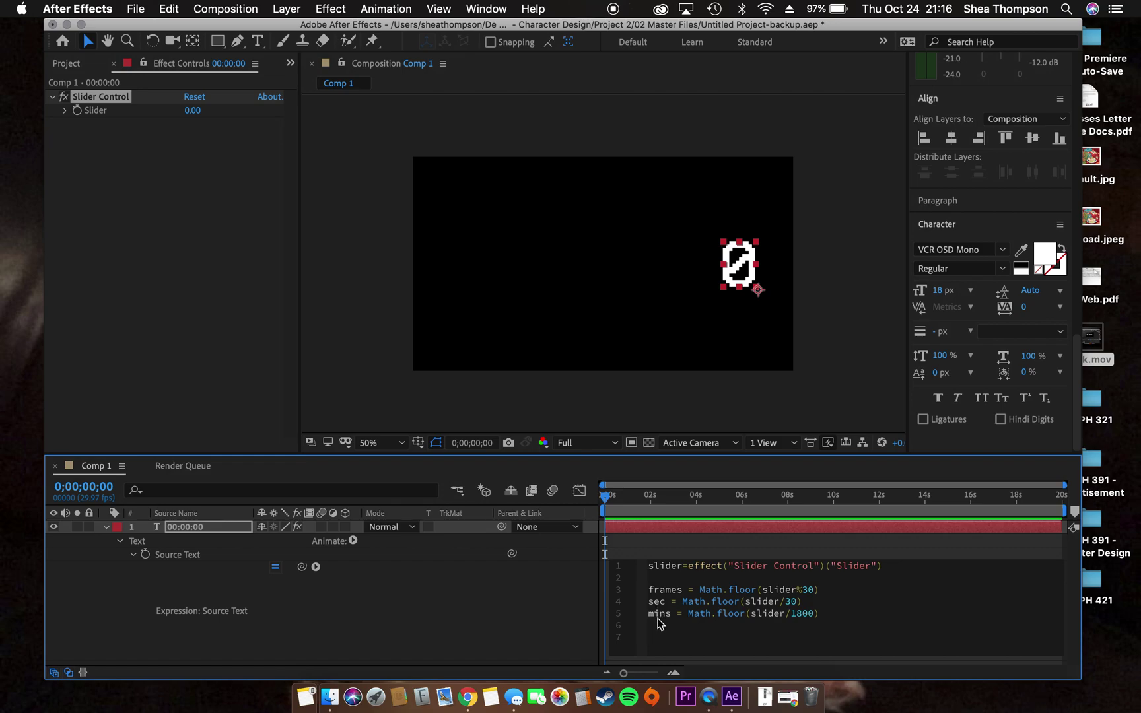
pyautogui.write('m')
pyautogui.write('ins')
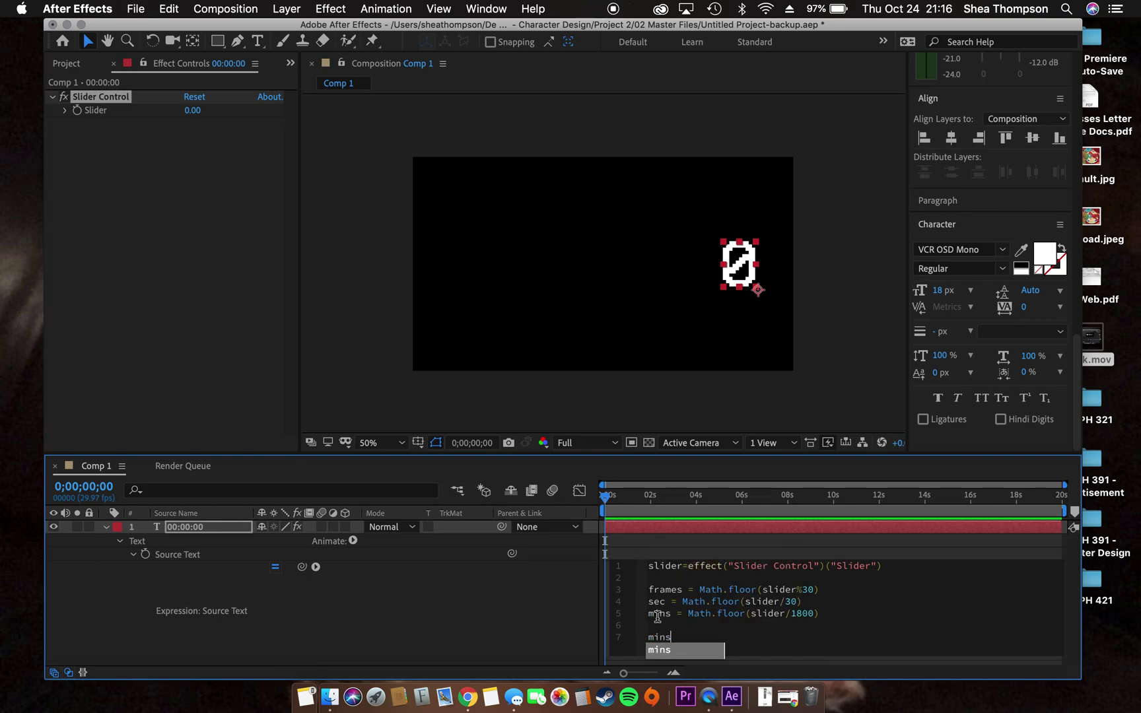
pyautogui.write(' +')
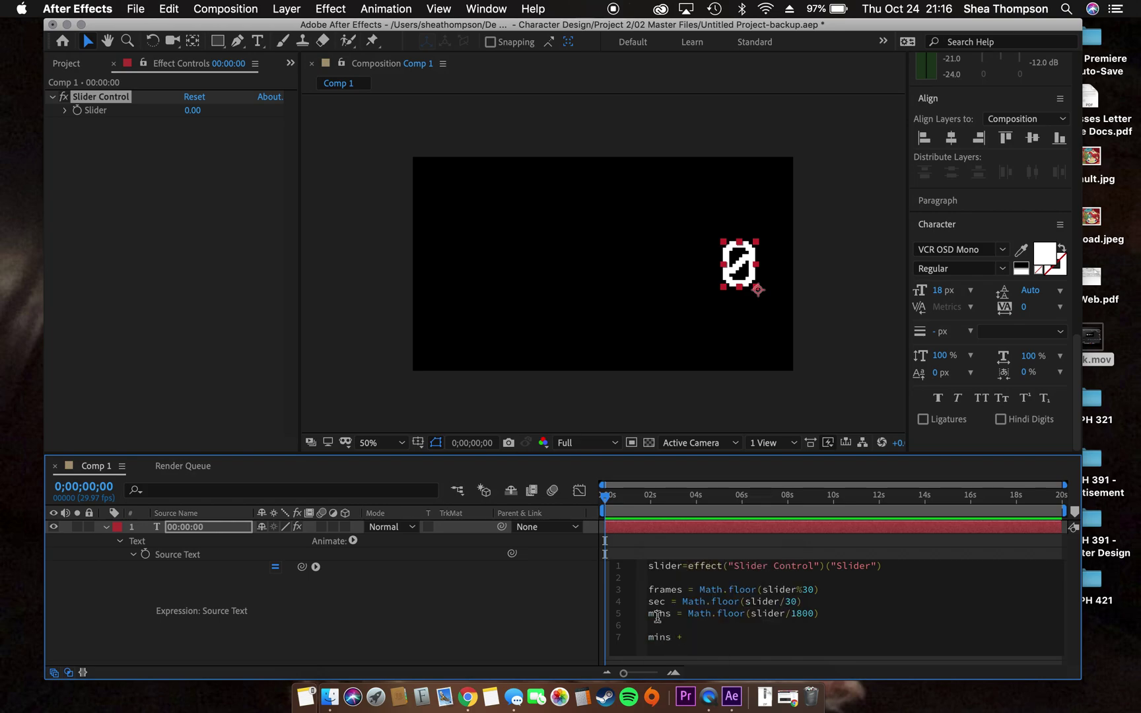
pyautogui.write(" '")
pyautogui.write(":' ")
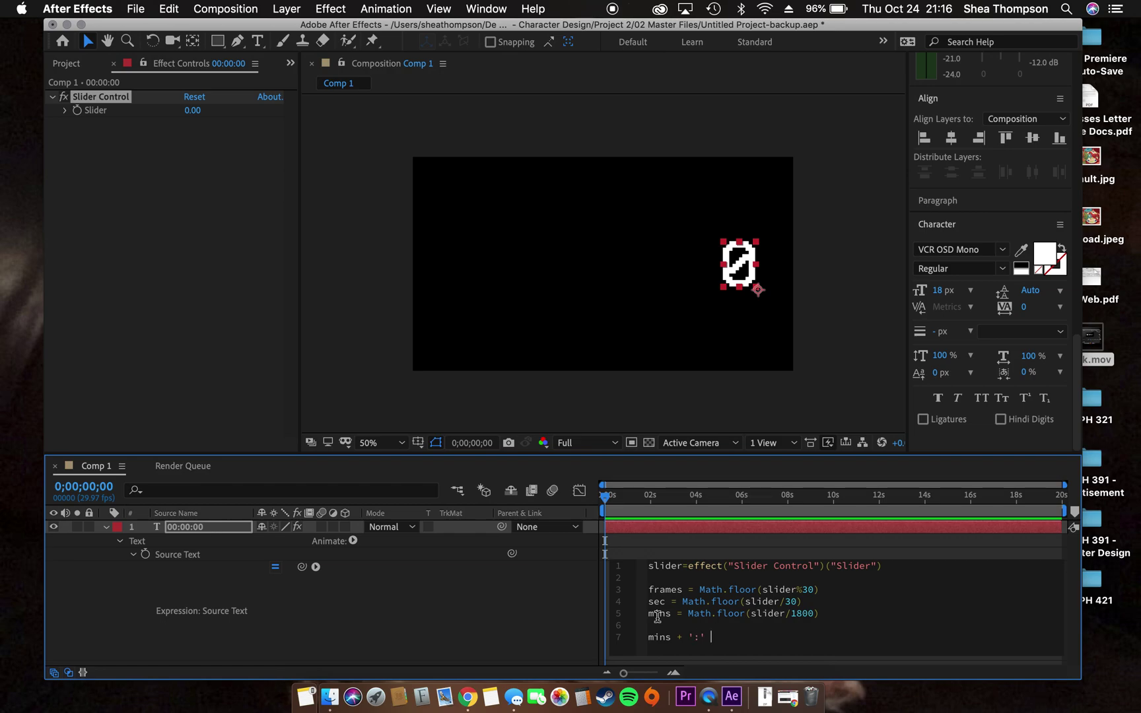
pyautogui.write('+ ')
pyautogui.write('sec')
pyautogui.write(' + ')
pyautogui.write("':'")
pyautogui.write(' + ')
pyautogui.write('f')
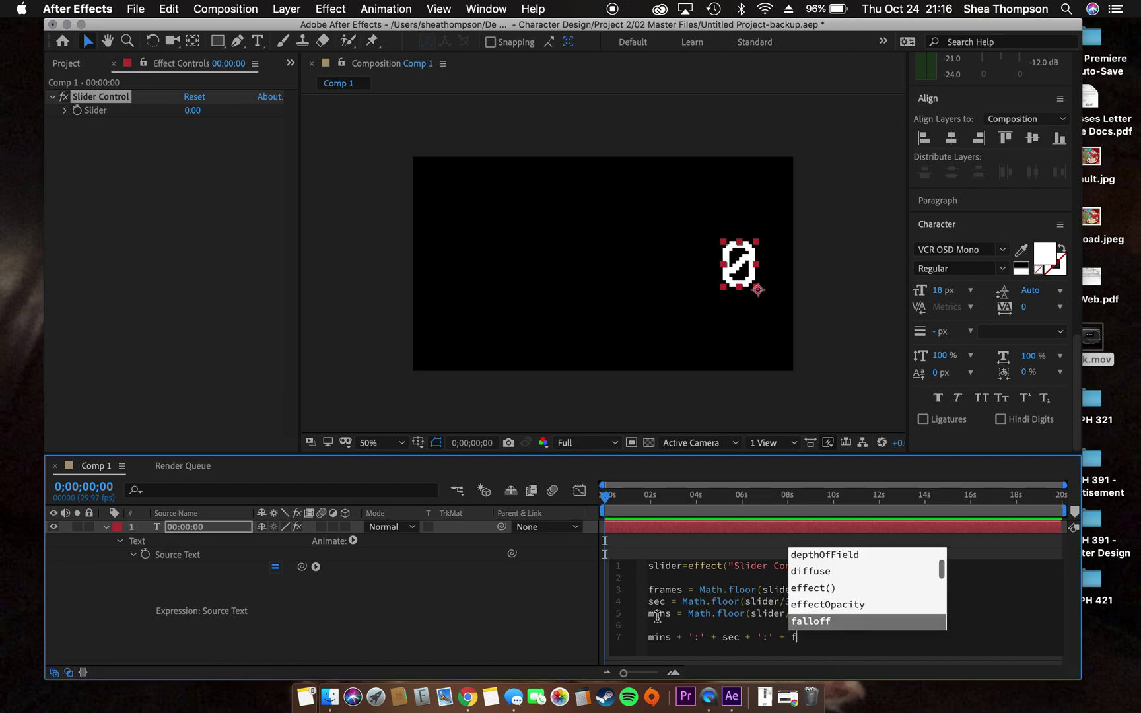
pyautogui.write('rames')
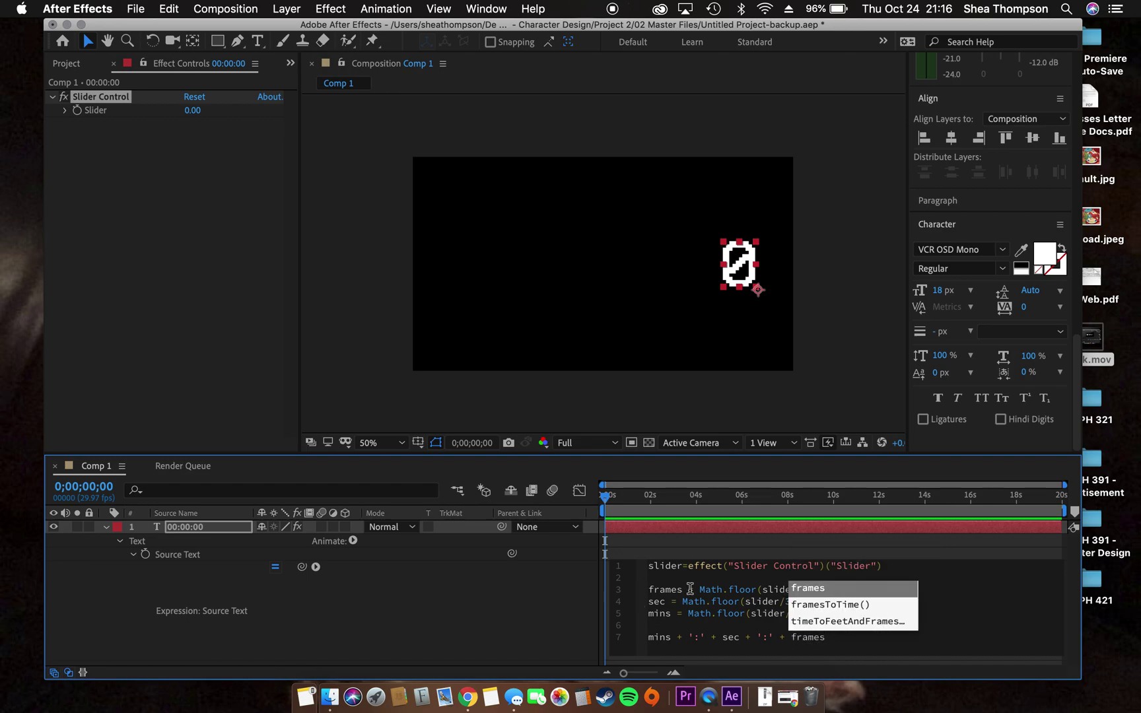
pyautogui.click(521, 624)
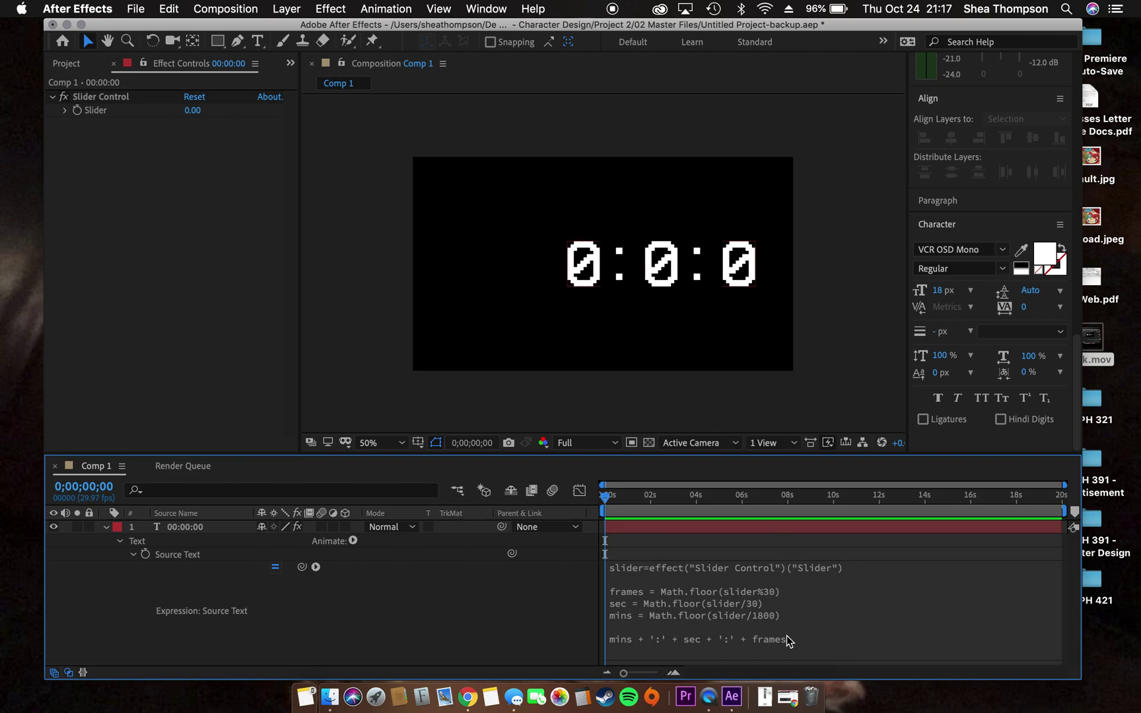
pyautogui.click(809, 650)
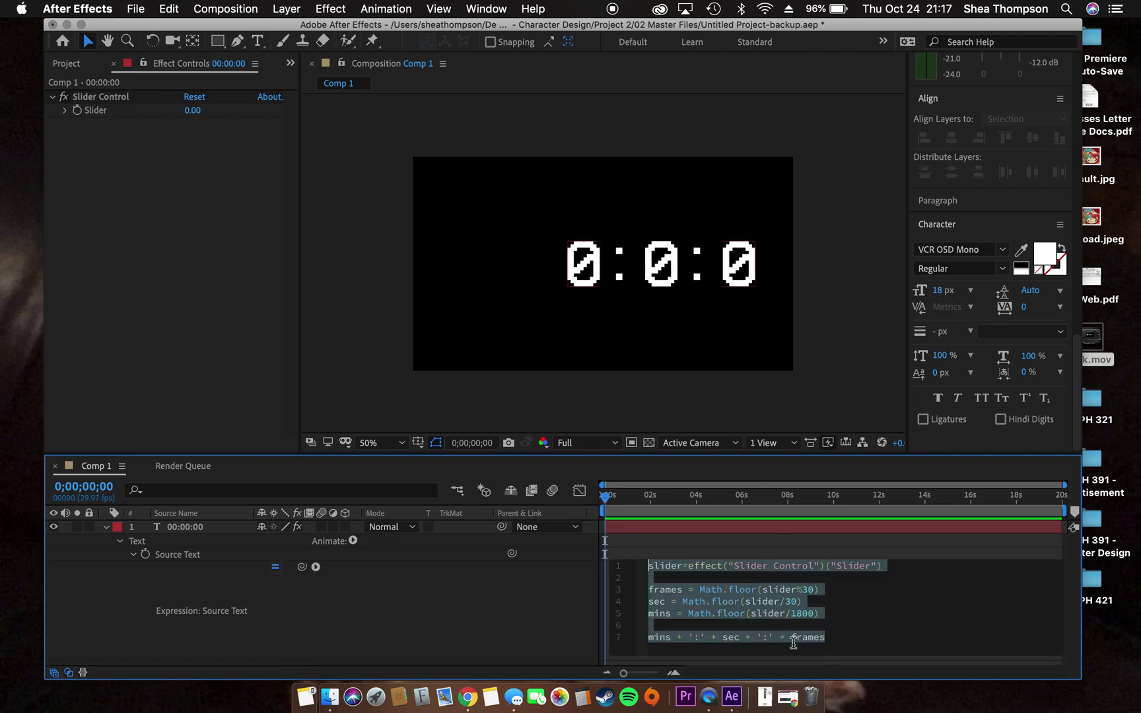
pyautogui.click(826, 641)
# Start a function addZero(n) on new lines below the output line
pyautogui.press('Return')
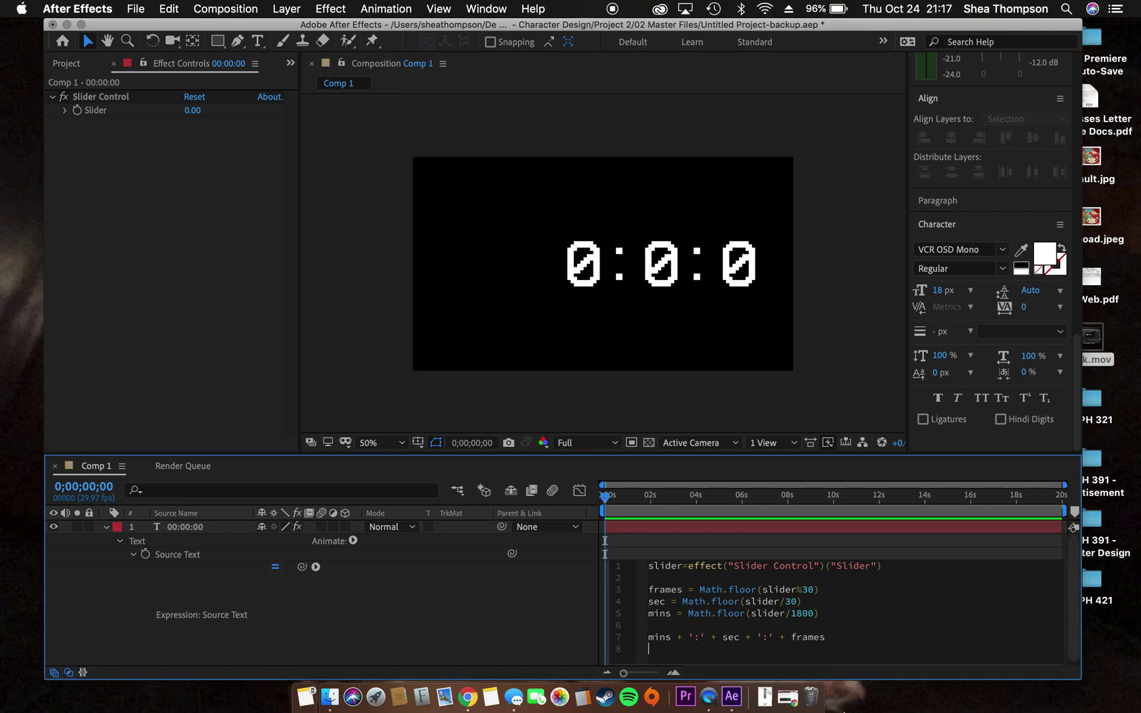
pyautogui.press('Return')
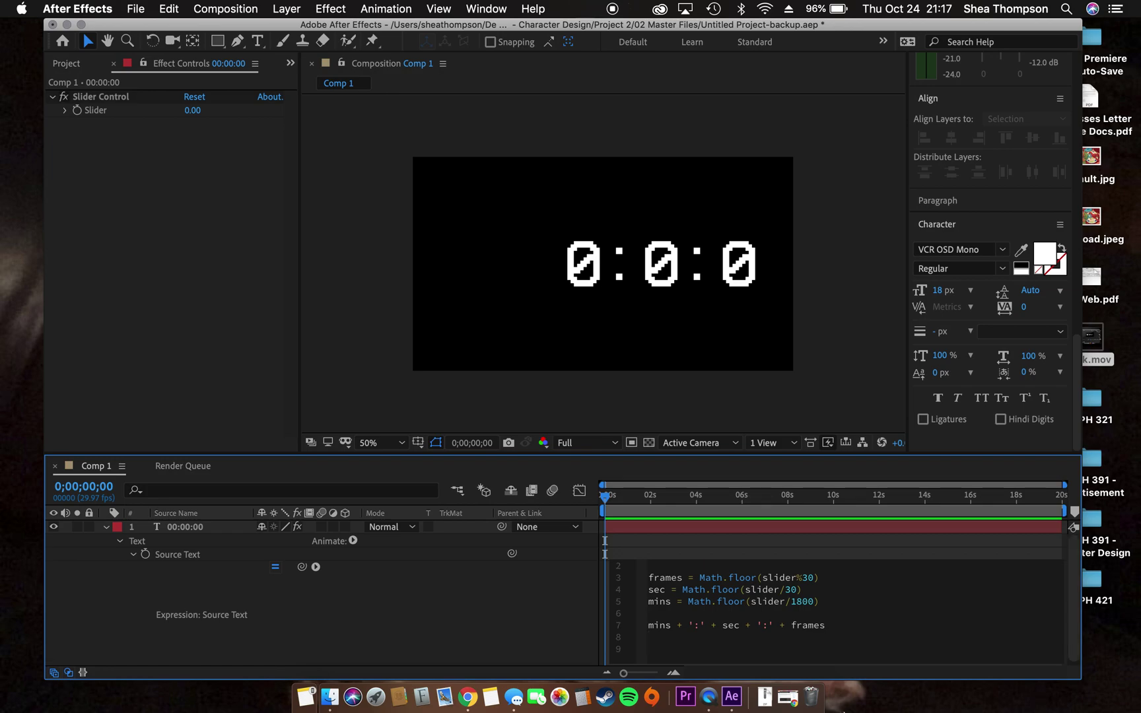
pyautogui.write('function')
pyautogui.write(' add')
pyautogui.write('Zero')
pyautogui.write(' {')
pyautogui.scroll(-1, 756, 644)
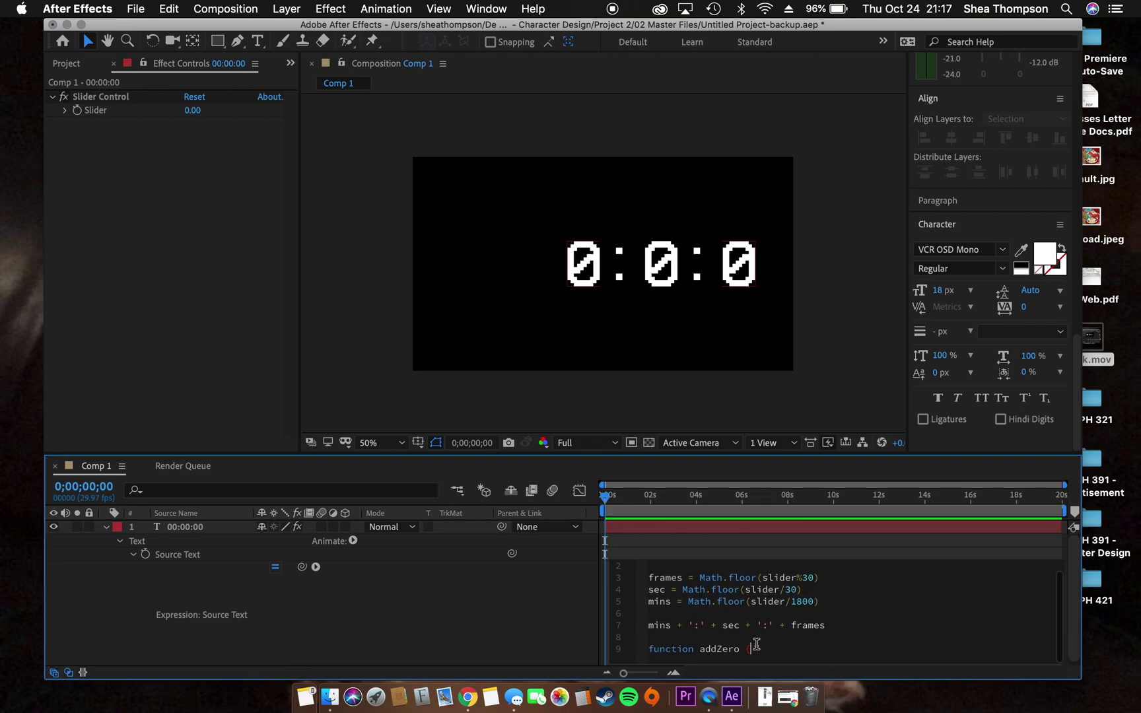
pyautogui.press('Return')
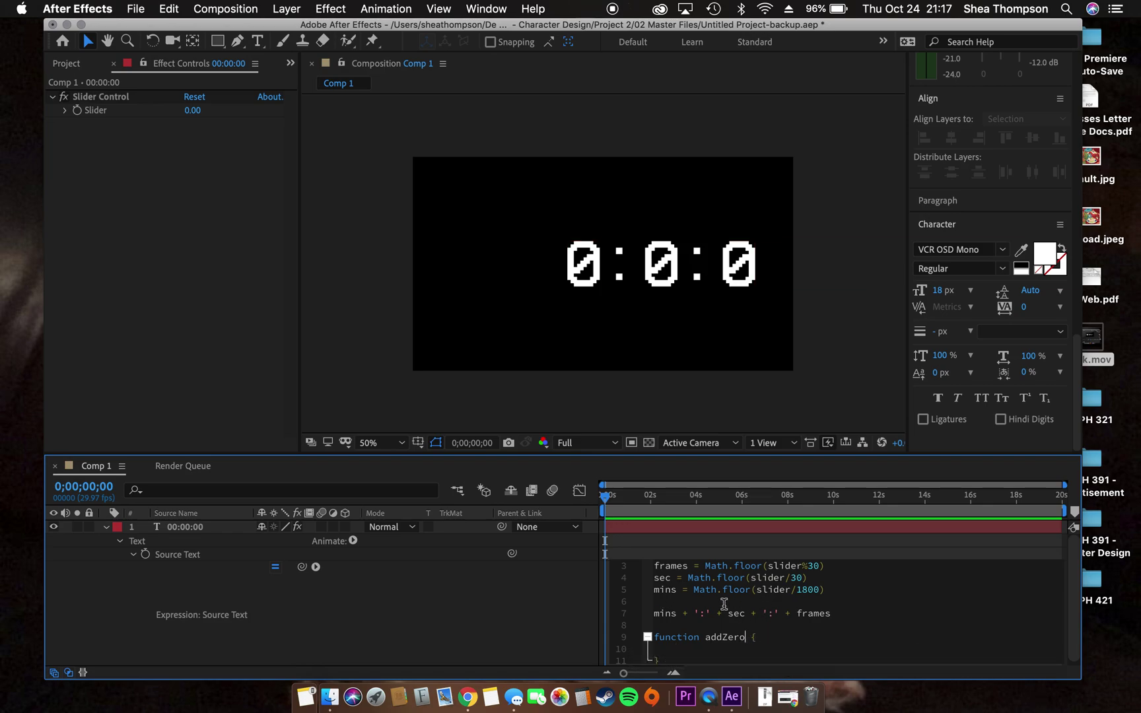
pyautogui.write('(')
pyautogui.write('n')
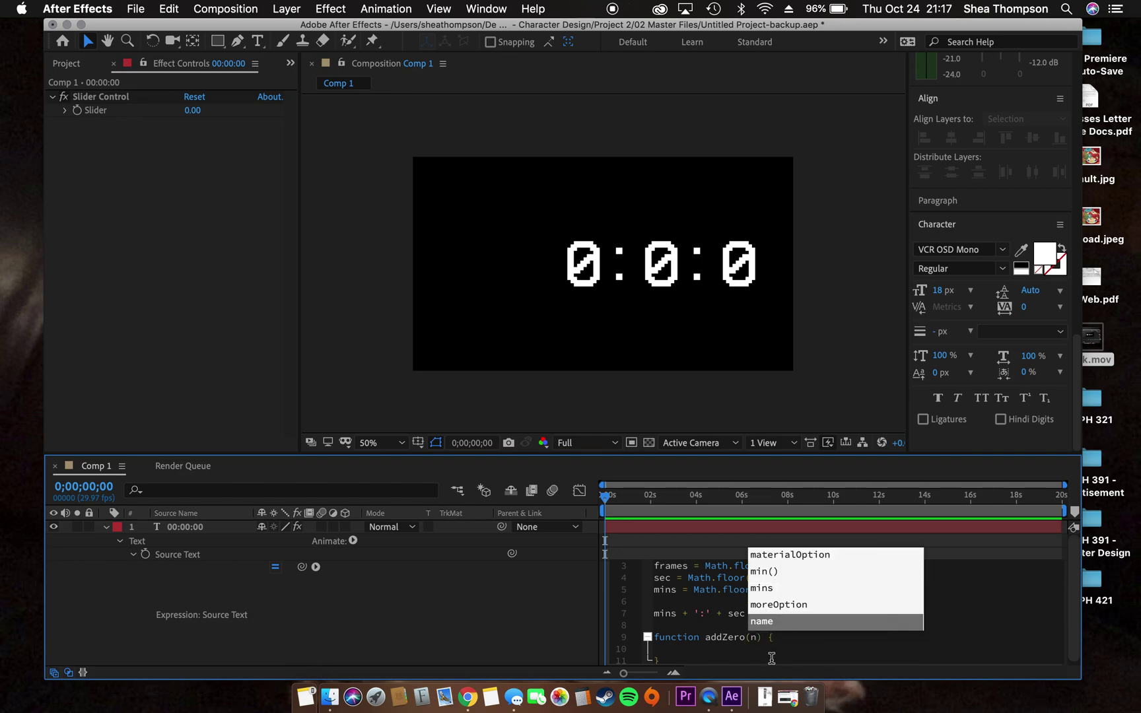
pyautogui.click(743, 658)
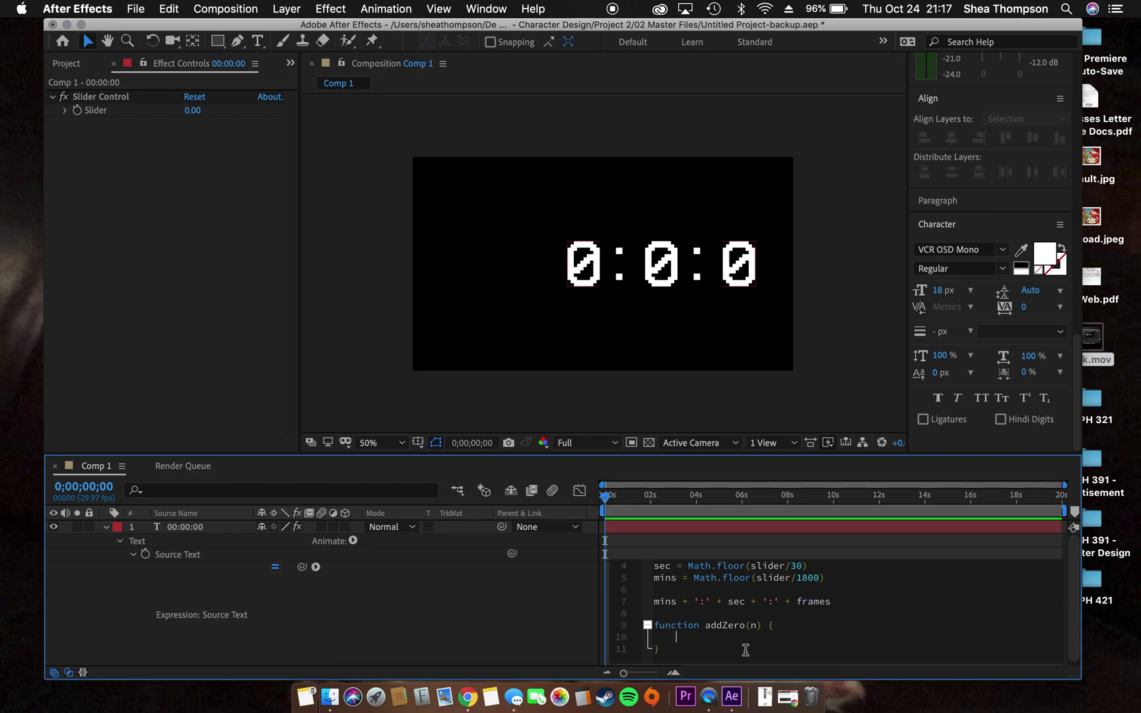
# Give addZero the body: if (n<10) return "0" + n else return n
pyautogui.write('if (n<10')
pyautogui.write(') ')
pyautogui.write('return "')
pyautogui.write('0')
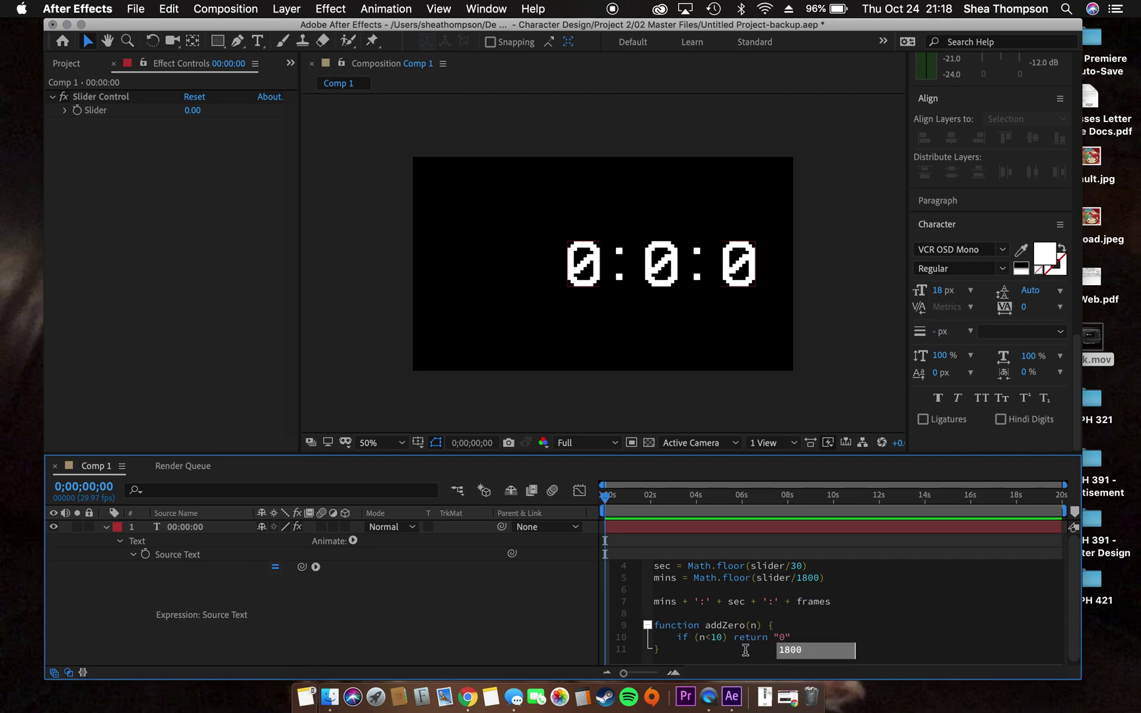
pyautogui.press('Escape')
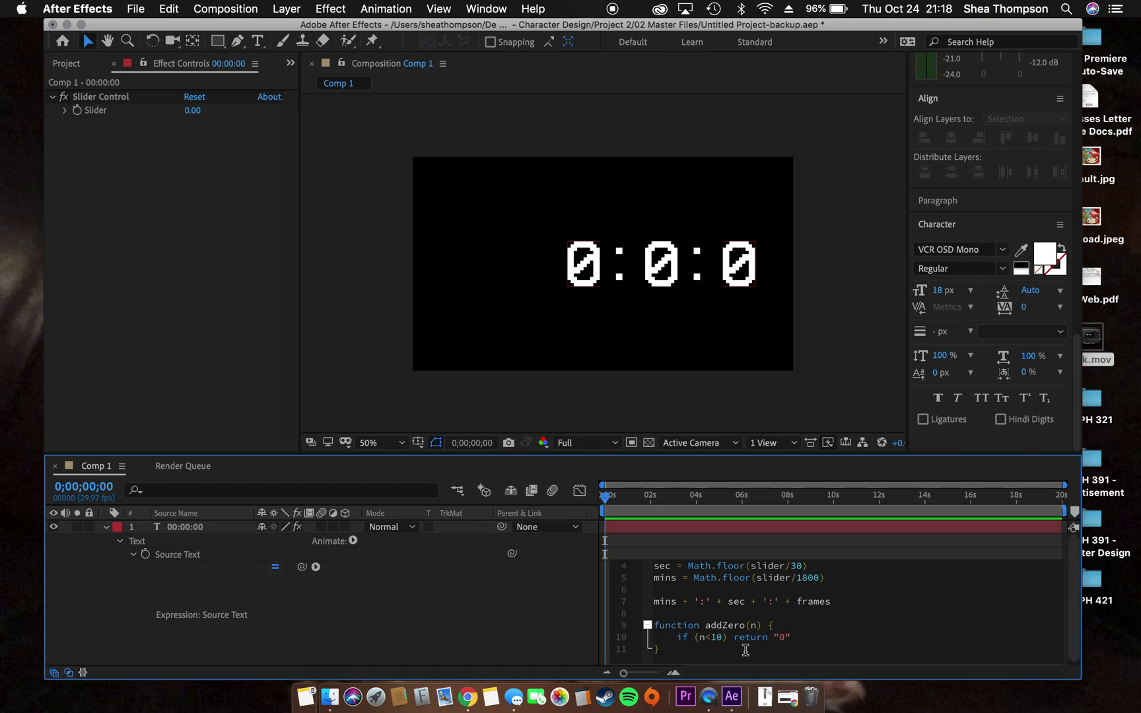
pyautogui.press('Return')
pyautogui.write('+')
pyautogui.press('BackSpace')
pyautogui.write('+')
pyautogui.write(' n else')
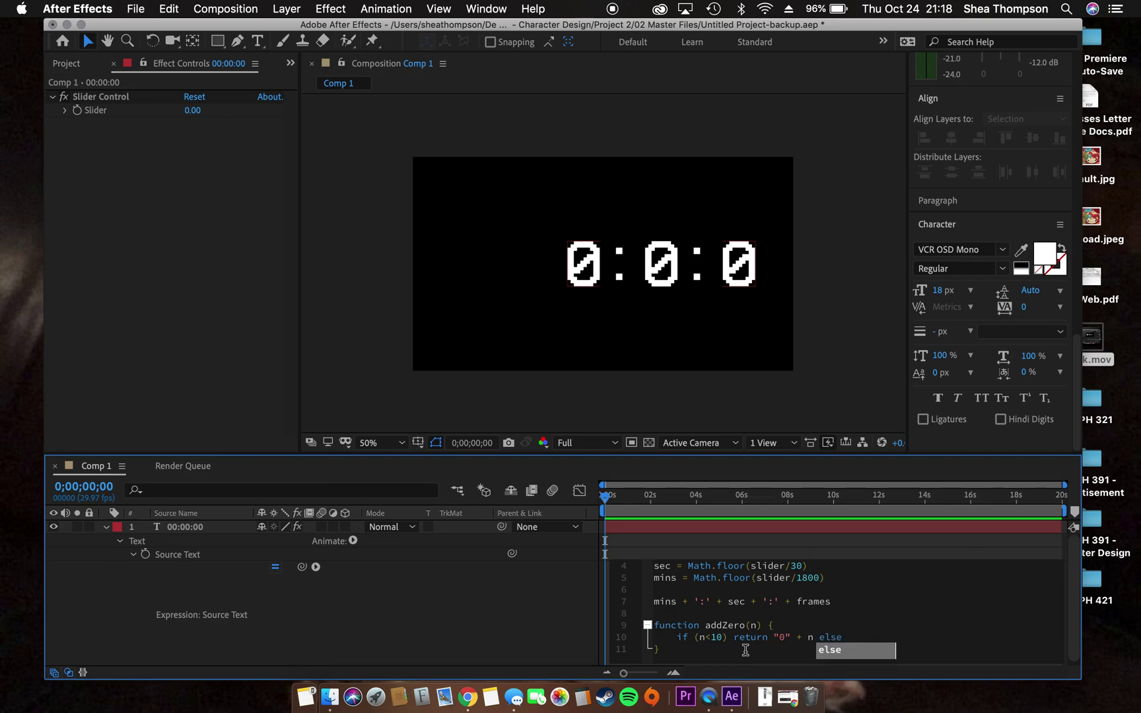
pyautogui.write(' return n')
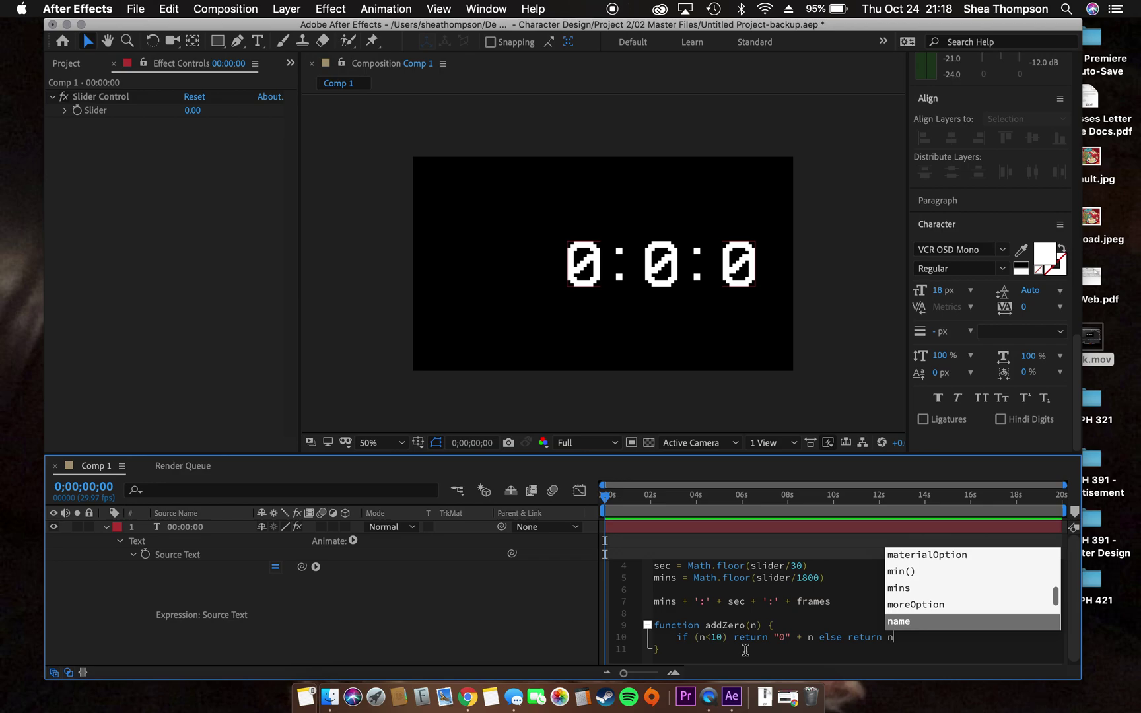
pyautogui.press('Escape')
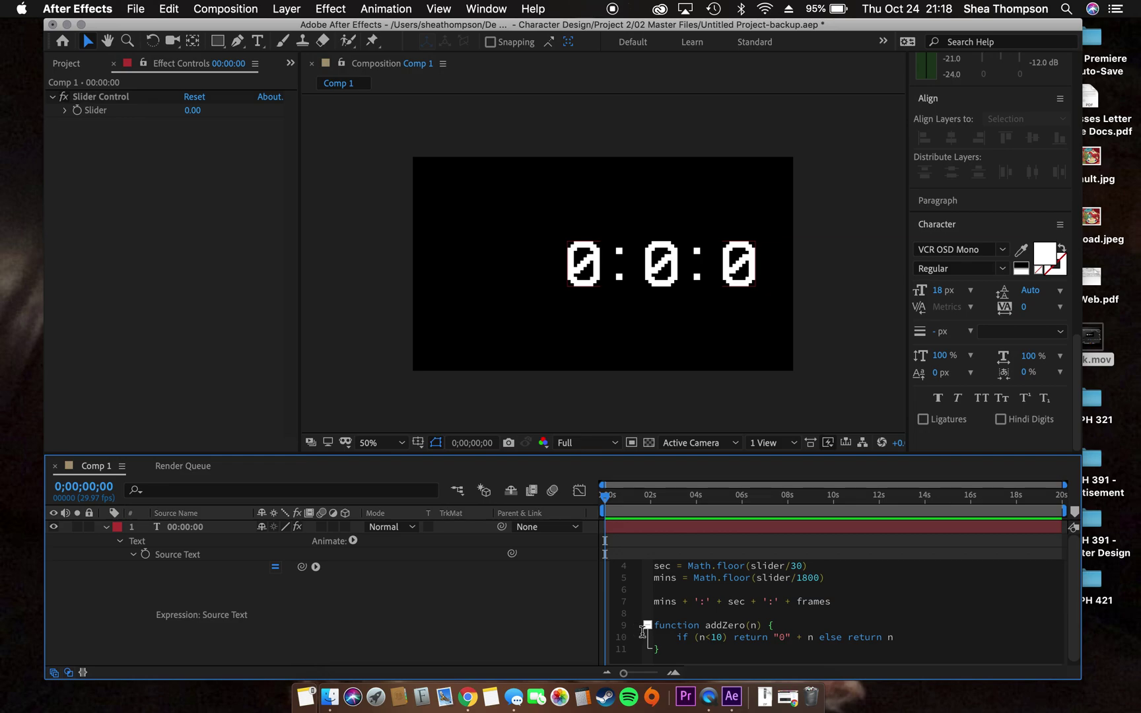
# Apply the addZero expression, then read and dismiss its unexpected-else syntax error
pyautogui.click(425, 591)
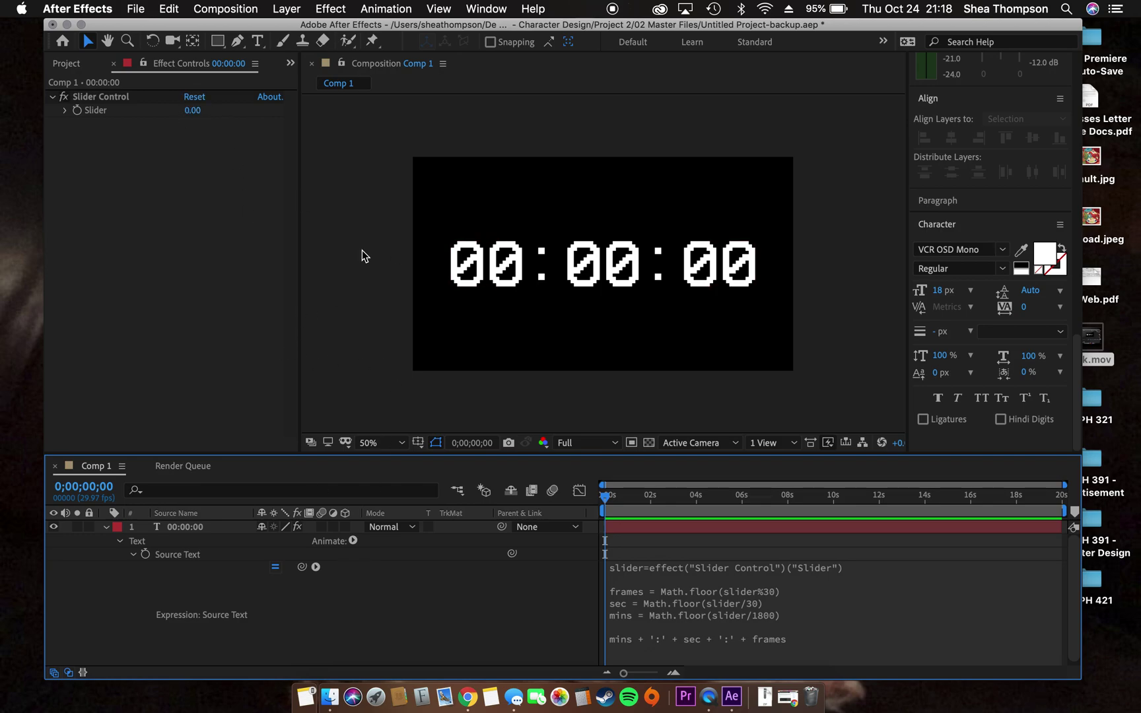
pyautogui.press('KP_Enter')
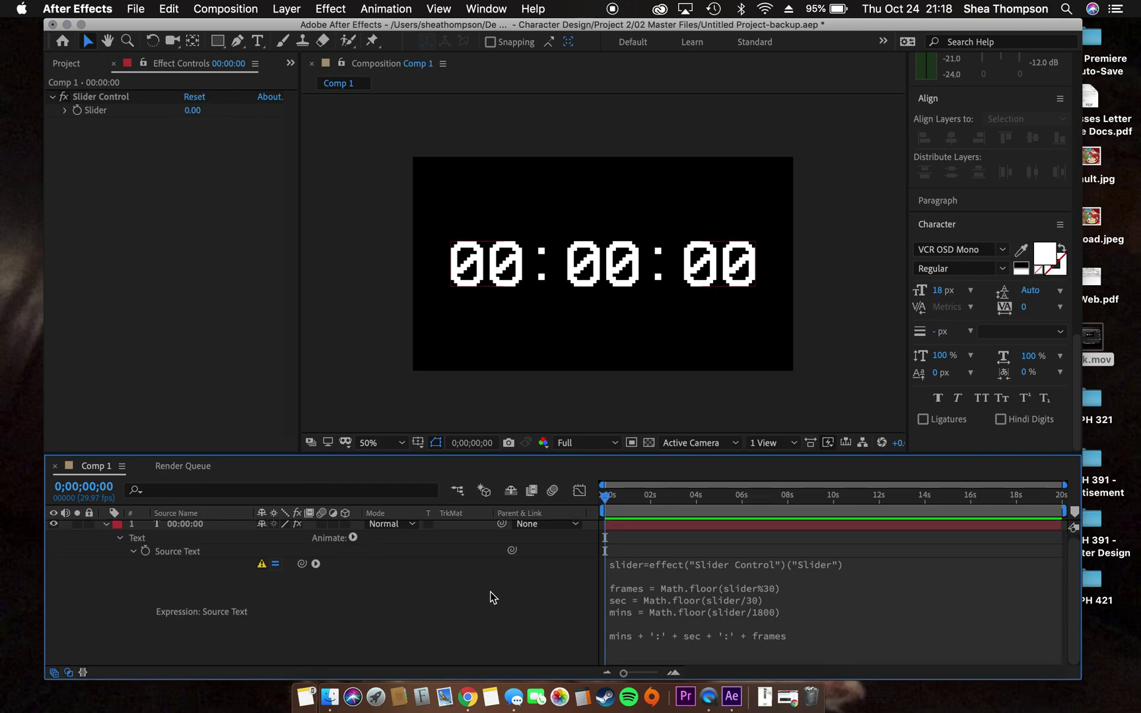
pyautogui.click(262, 565)
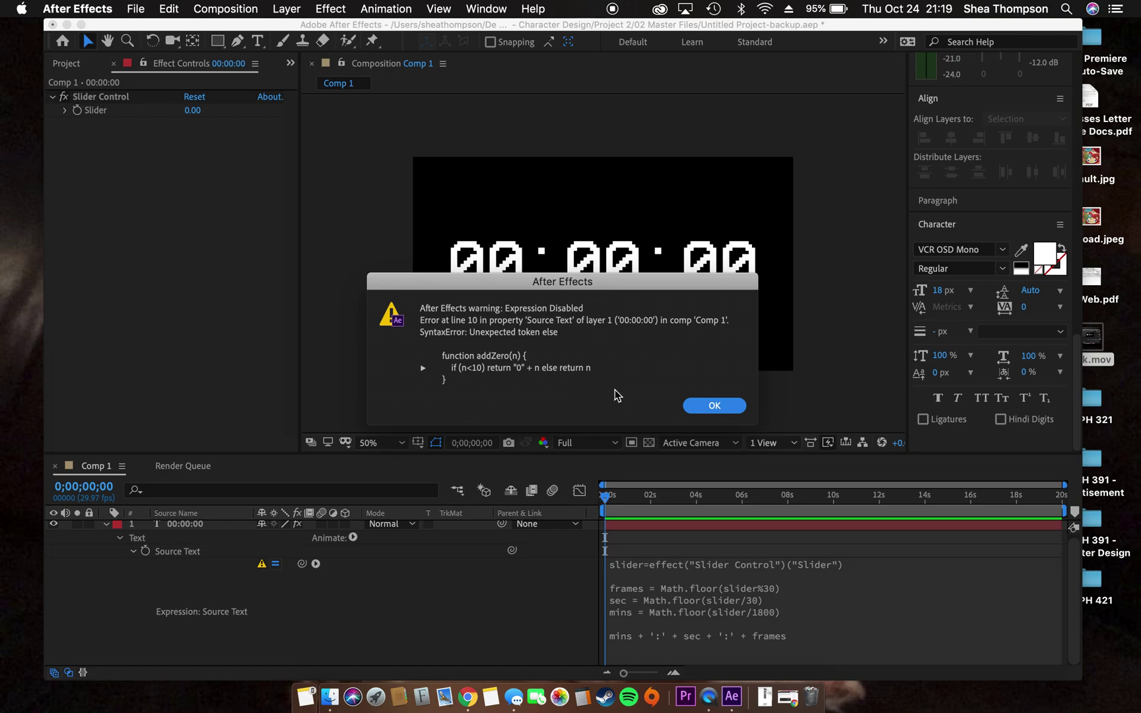
pyautogui.click(716, 405)
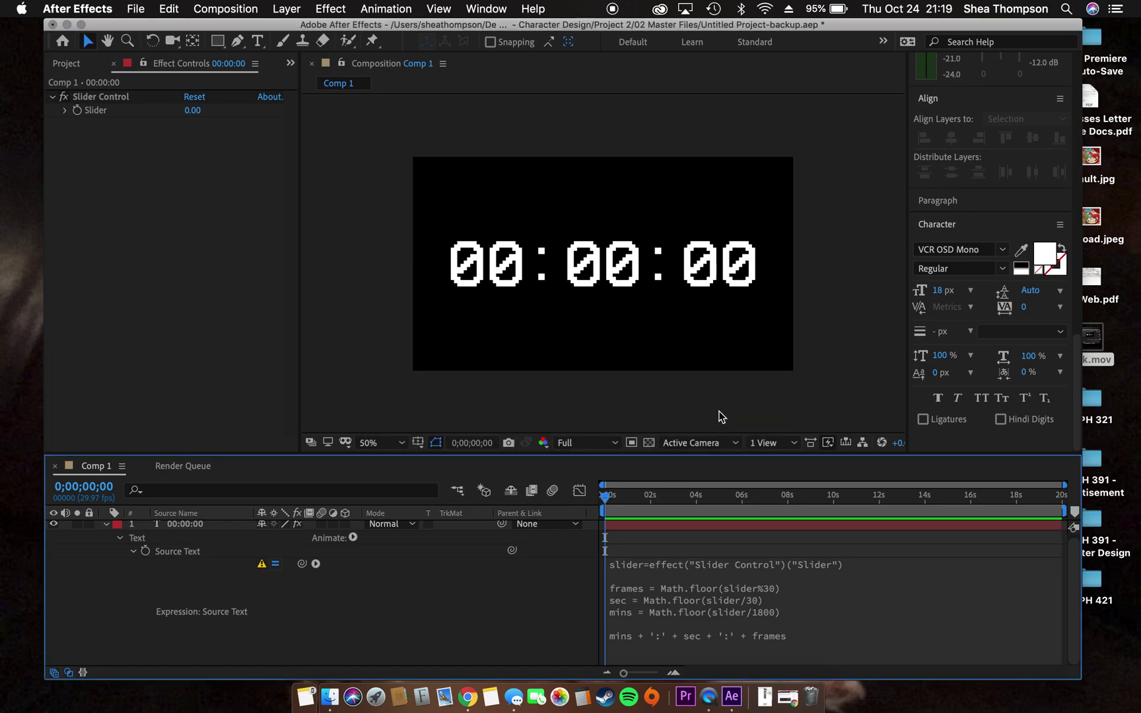
# Run Update Legacy Expressions.jsx on All Compositions and confirm the update
pyautogui.click(136, 10)
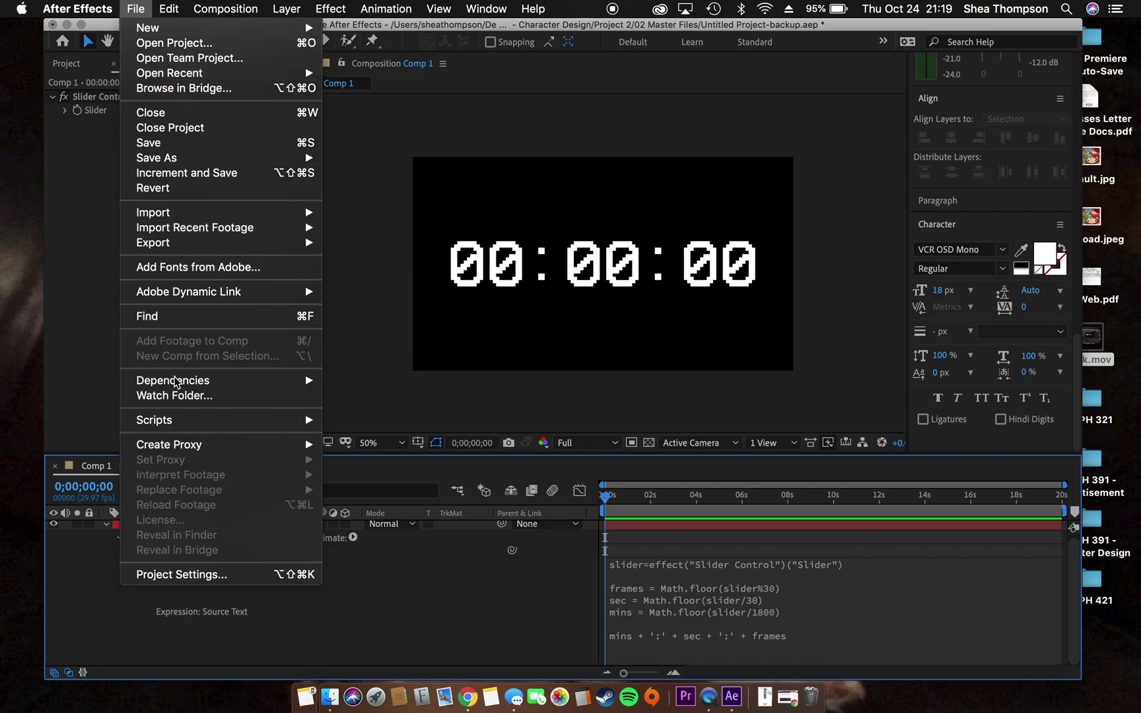
pyautogui.moveTo(154, 420)
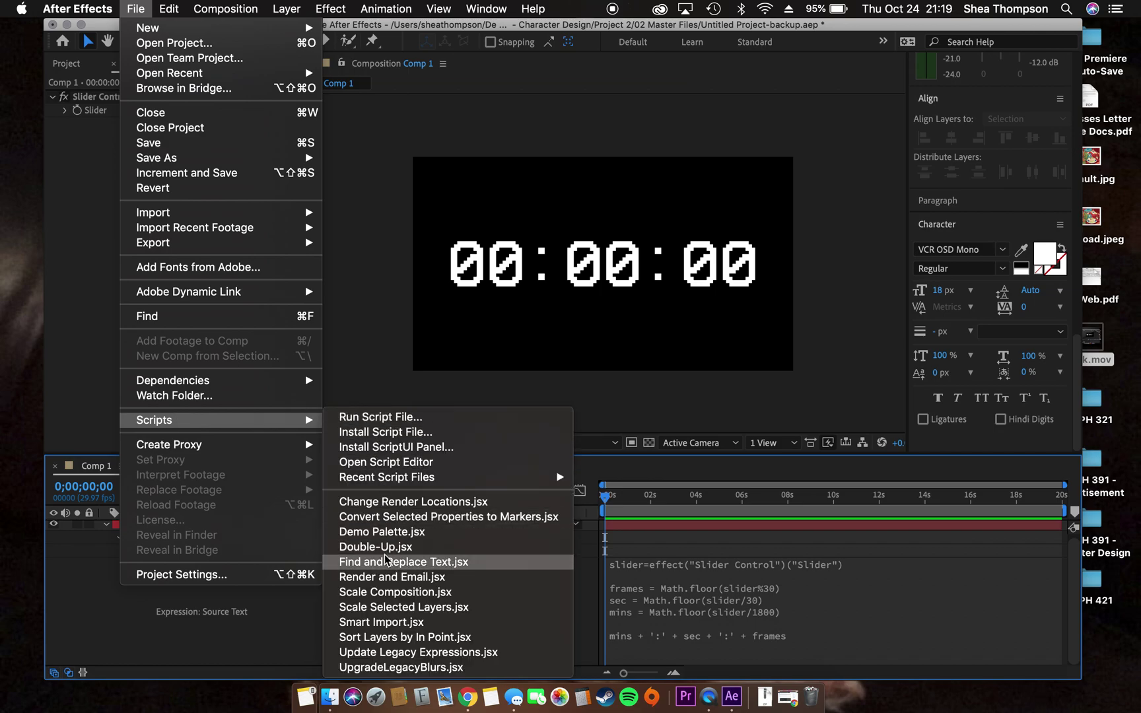
pyautogui.click(391, 653)
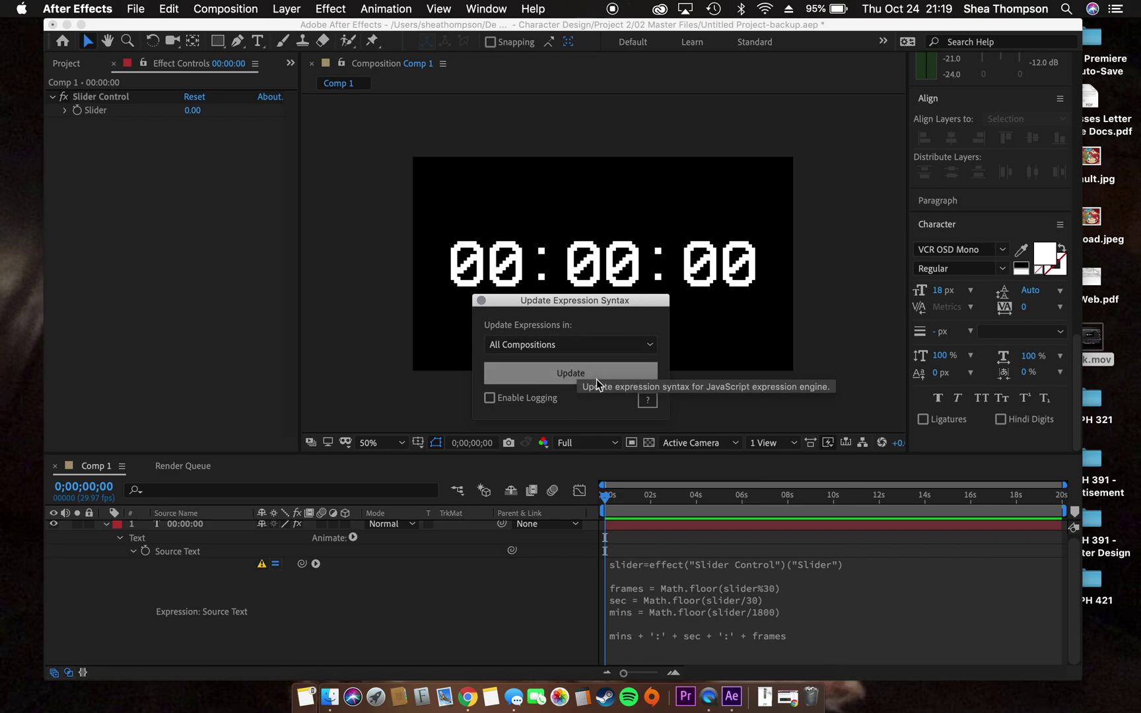
pyautogui.click(596, 379)
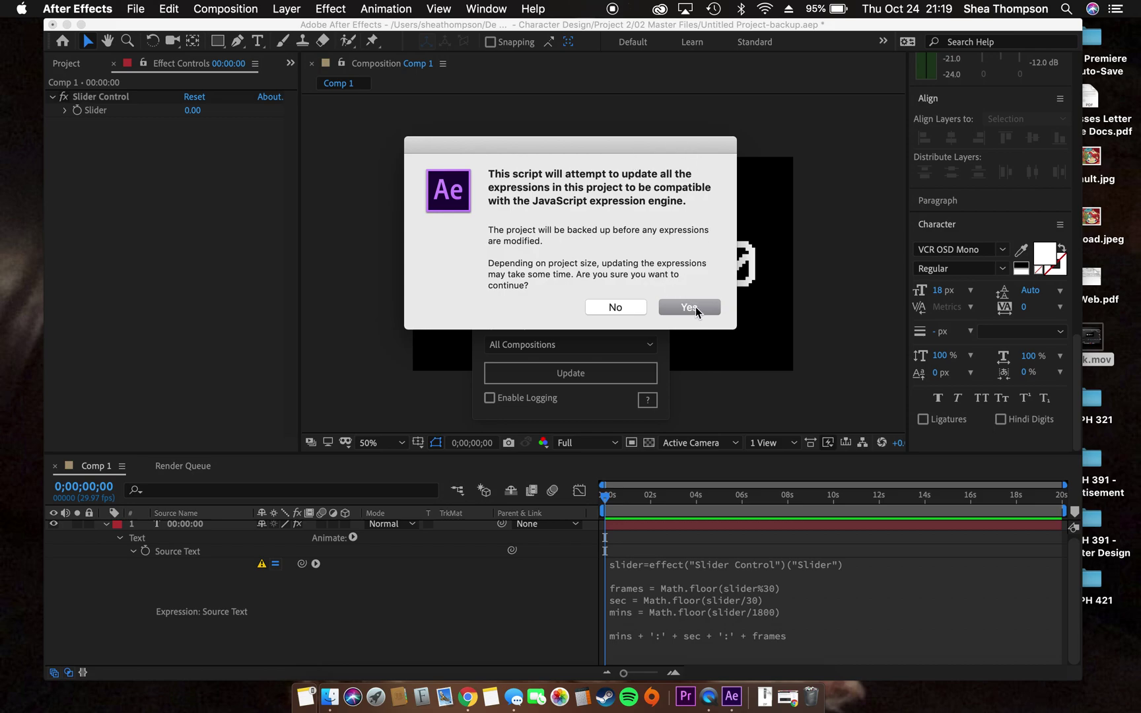
pyautogui.click(690, 308)
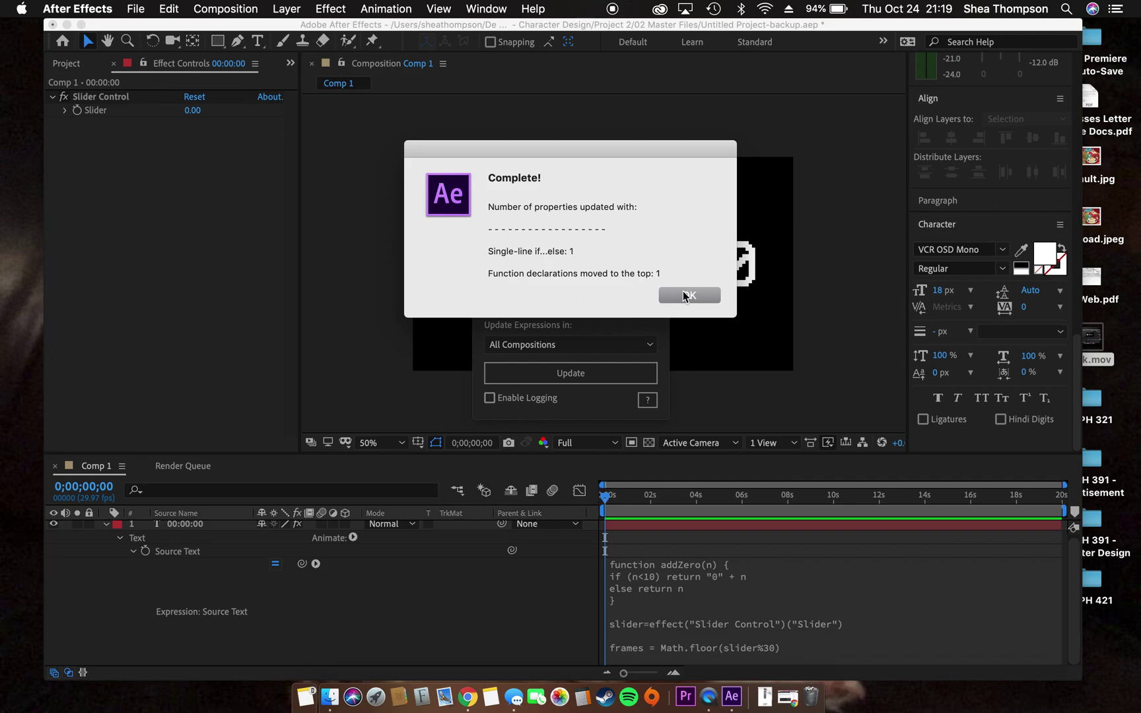
pyautogui.click(686, 300)
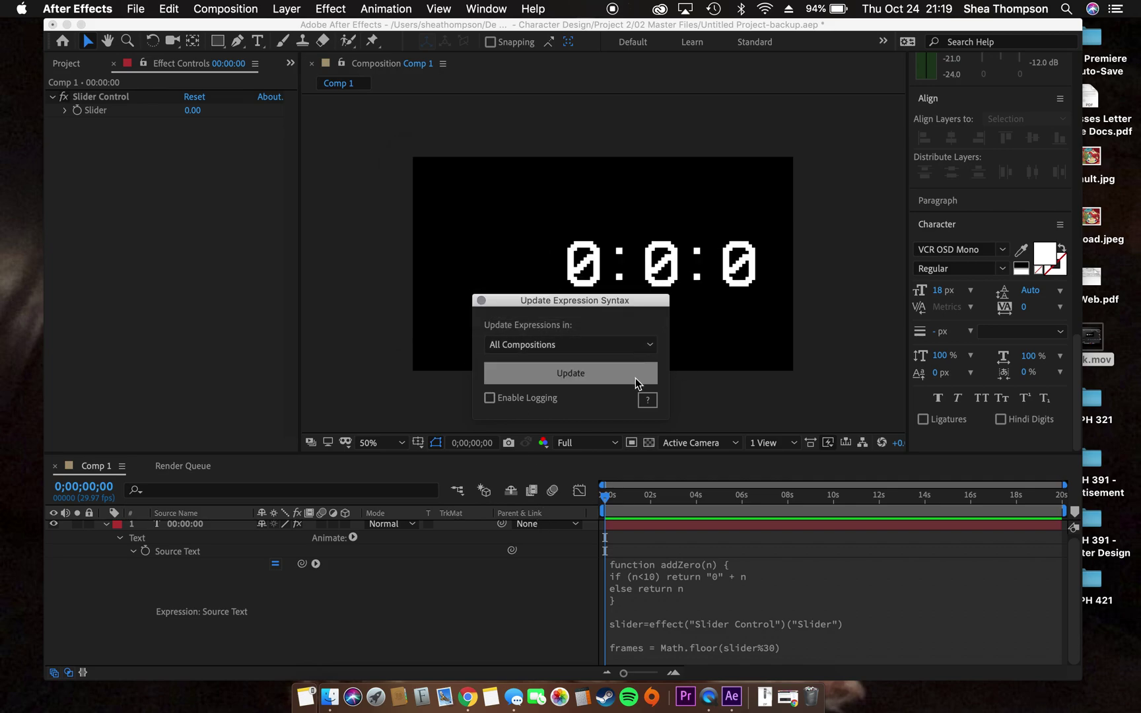
pyautogui.click(480, 300)
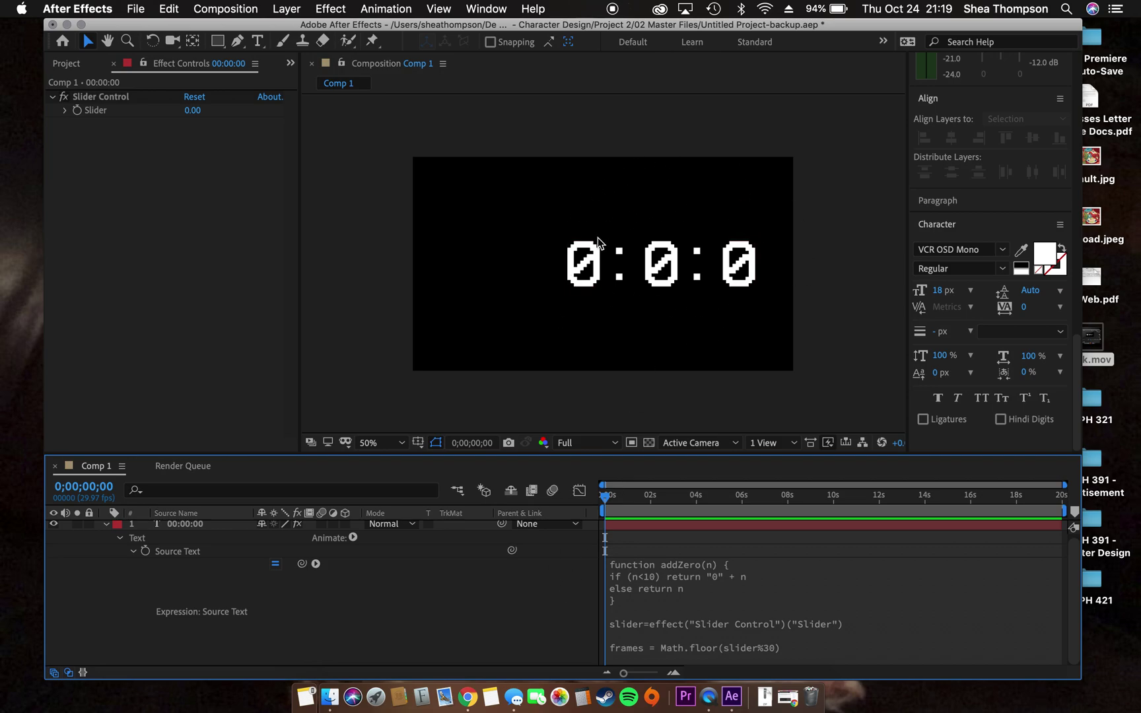
# Wrap mins on line 12 in addZero()
pyautogui.click(686, 599)
pyautogui.scroll(-3, 673, 614)
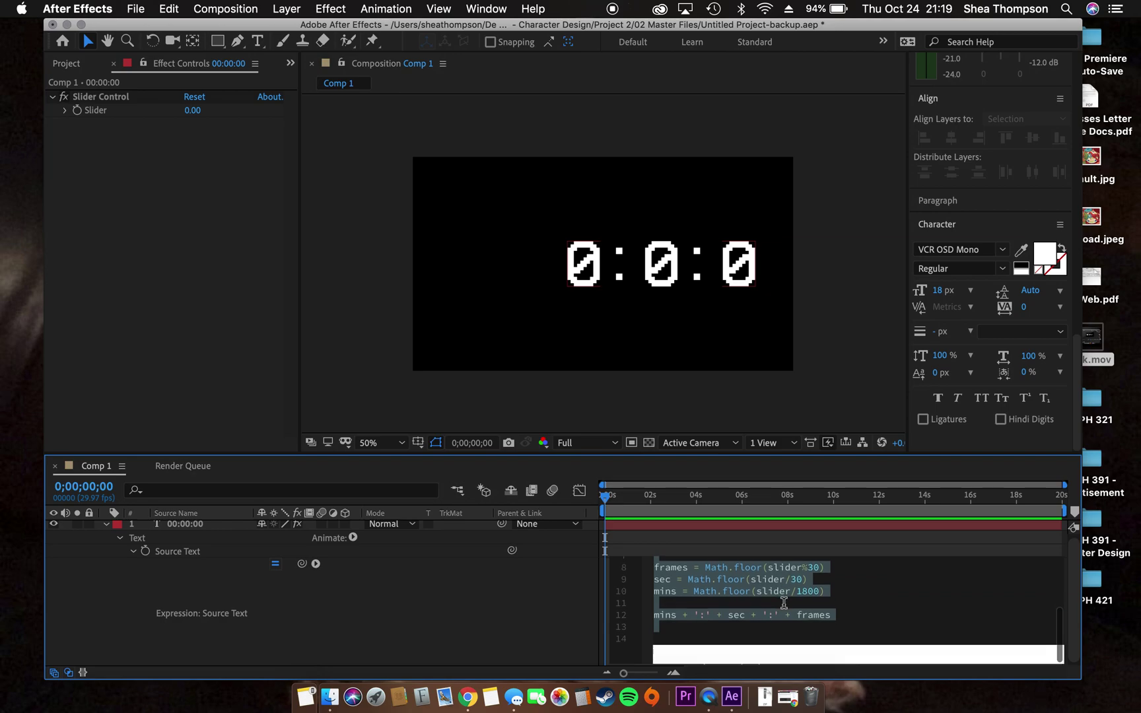
pyautogui.scroll(1, 664, 633)
pyautogui.click(652, 634)
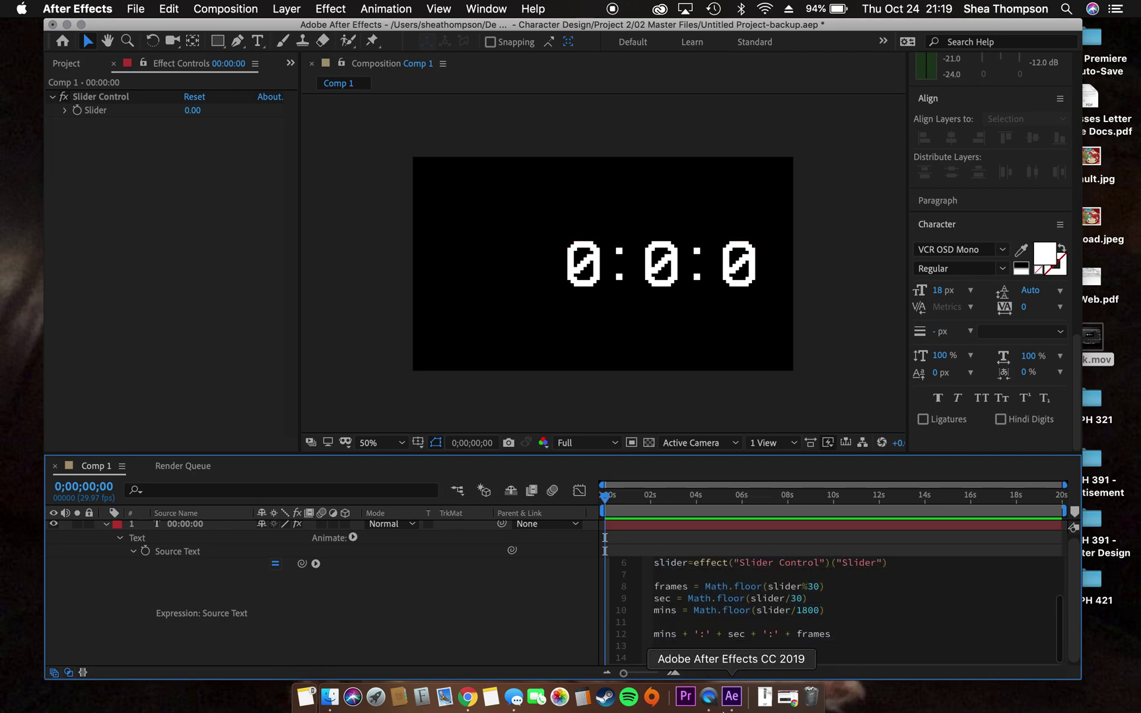
pyautogui.press('Right')
pyautogui.press('Right')
pyautogui.write(')')
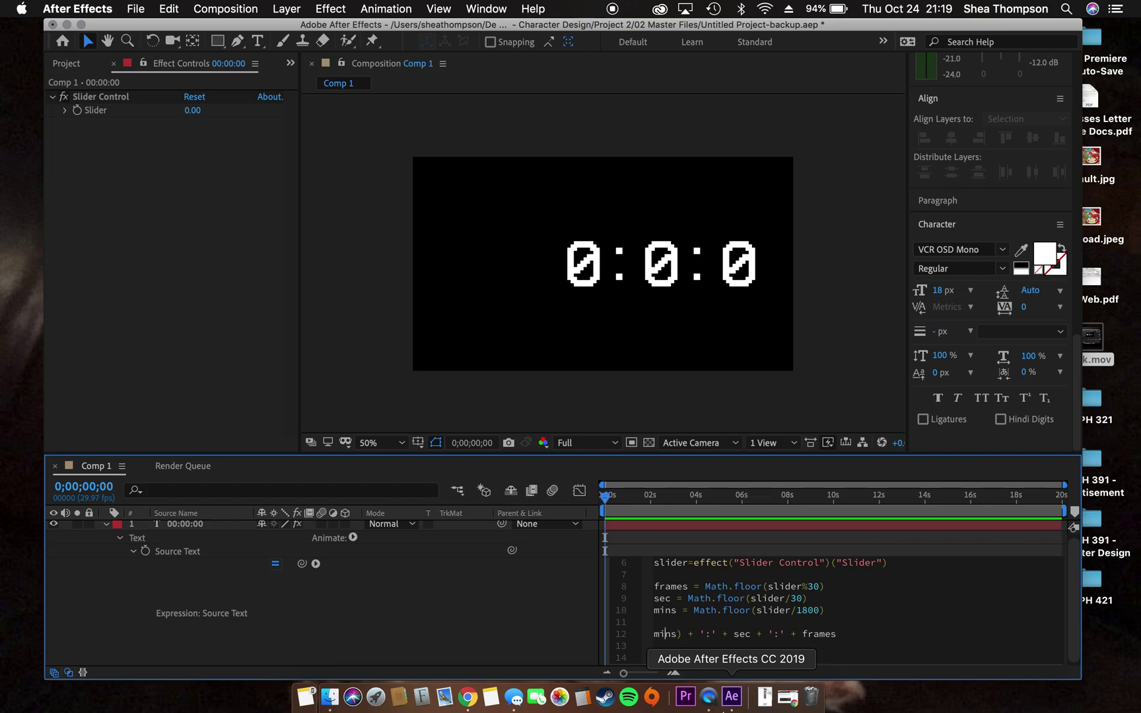
pyautogui.press('Left')
pyautogui.press('Left')
pyautogui.write('a')
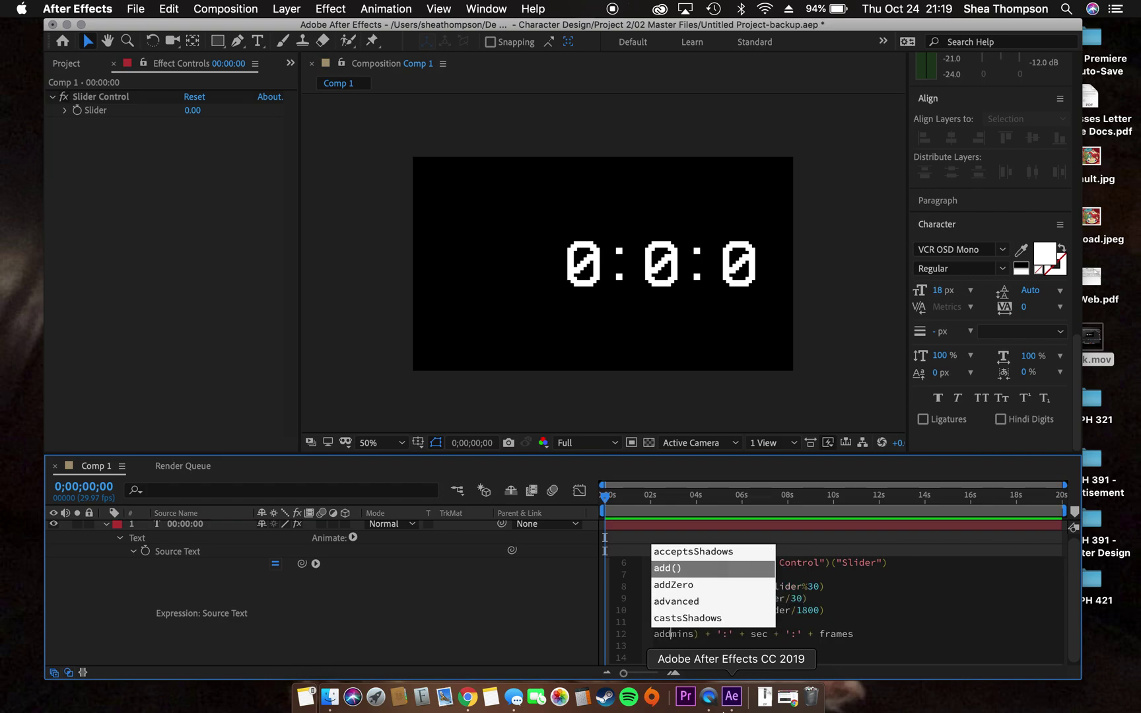
pyautogui.write('ddZero(')
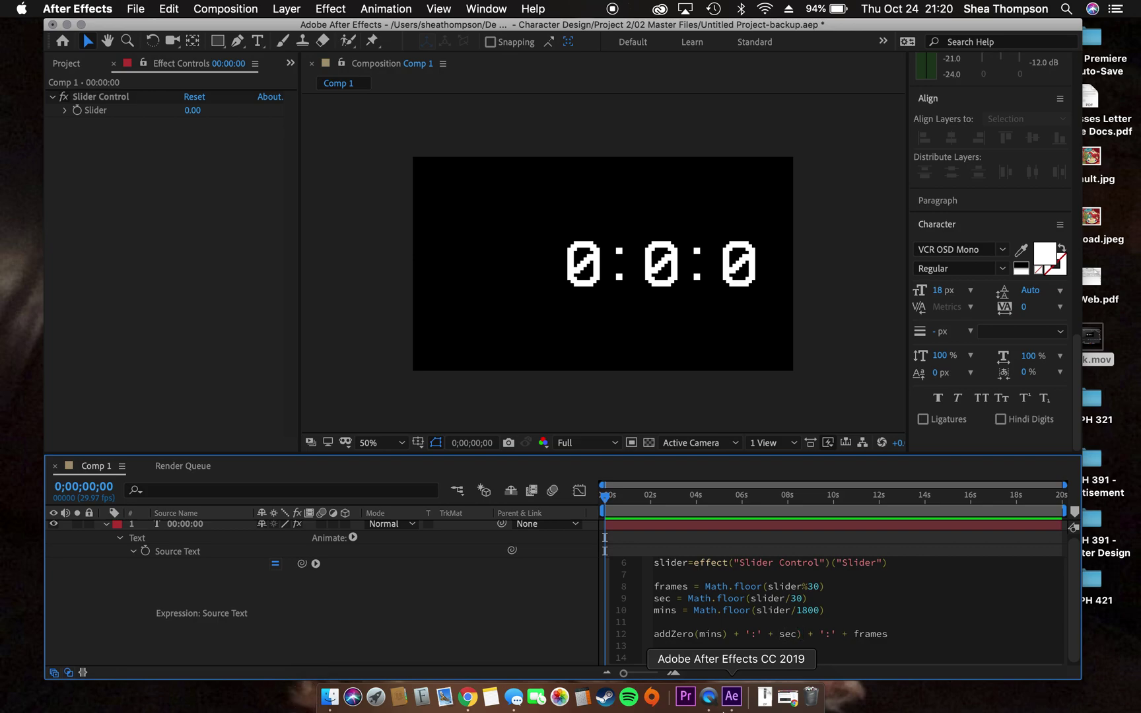
# Wrap sec and frames on line 12 in addZero() as well
pyautogui.write('(')
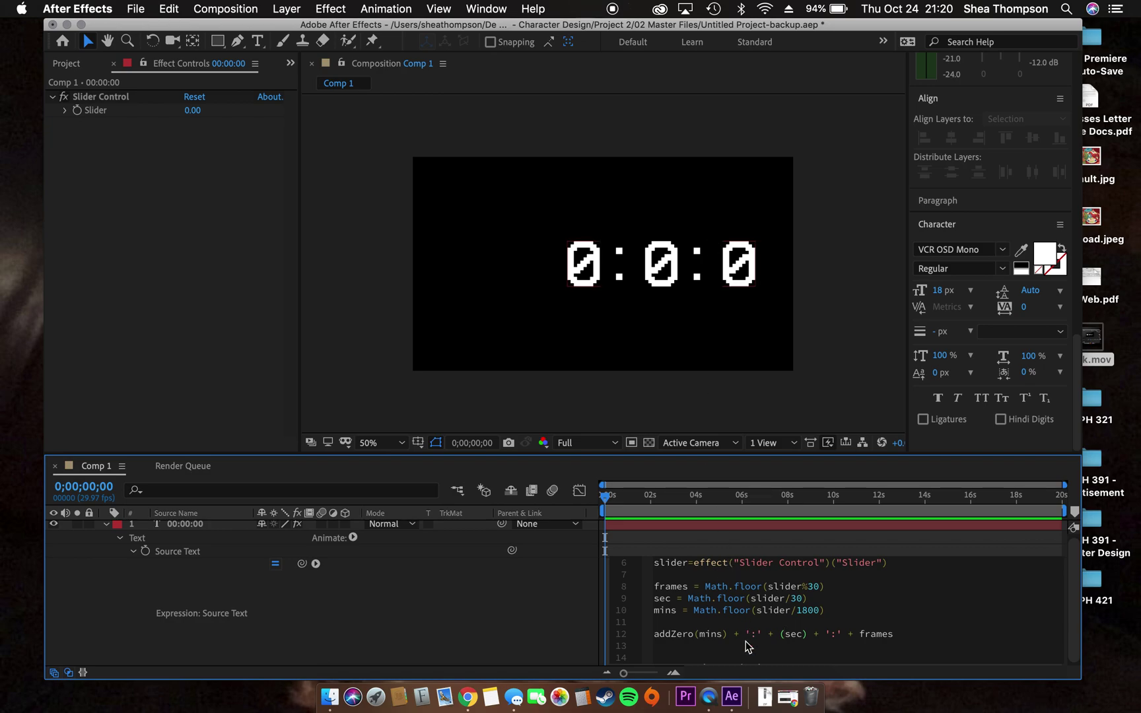
pyautogui.press('Left')
pyautogui.write('add')
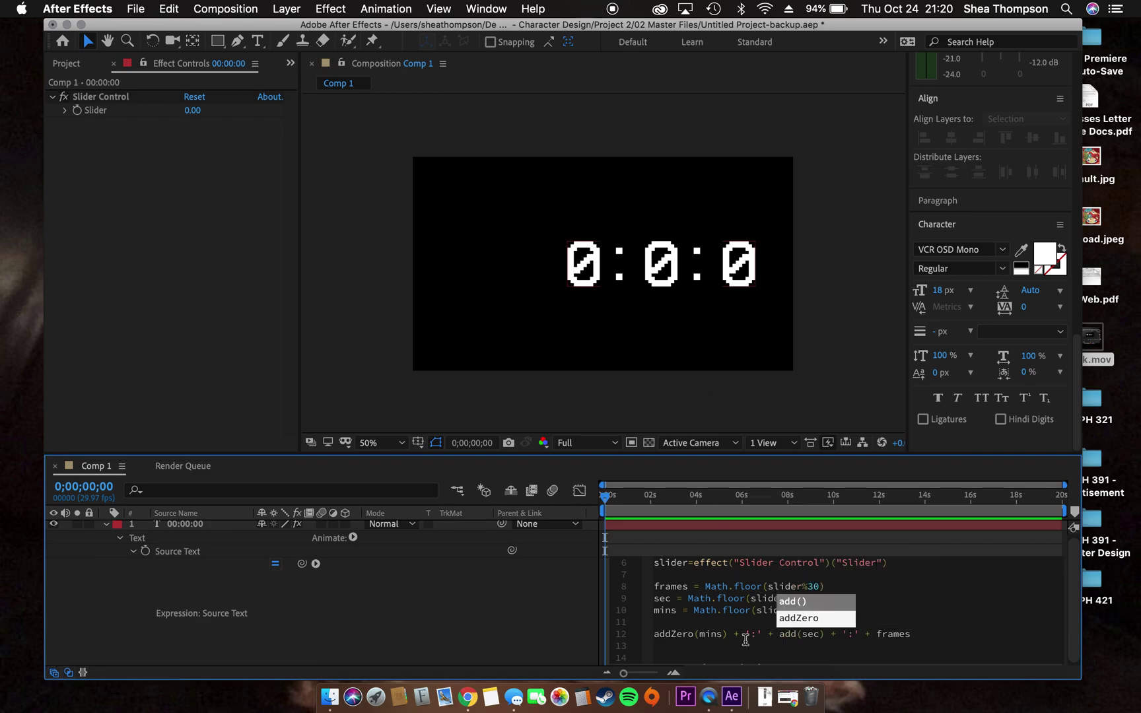
pyautogui.write('Zero')
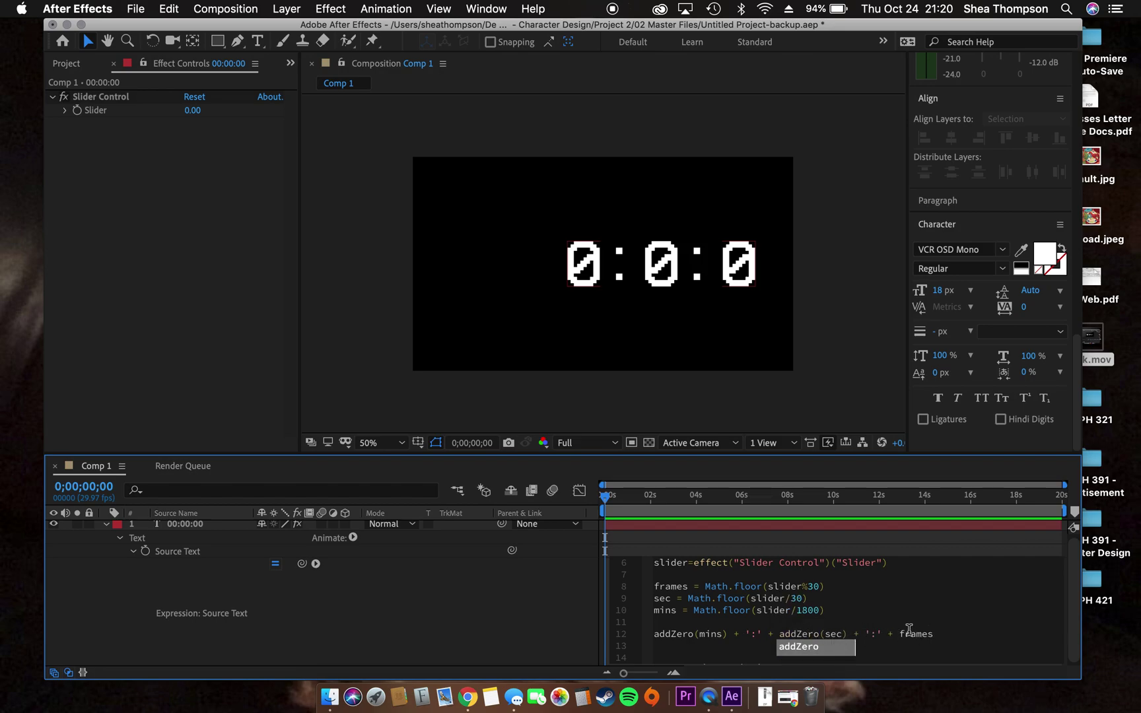
pyautogui.click(935, 634)
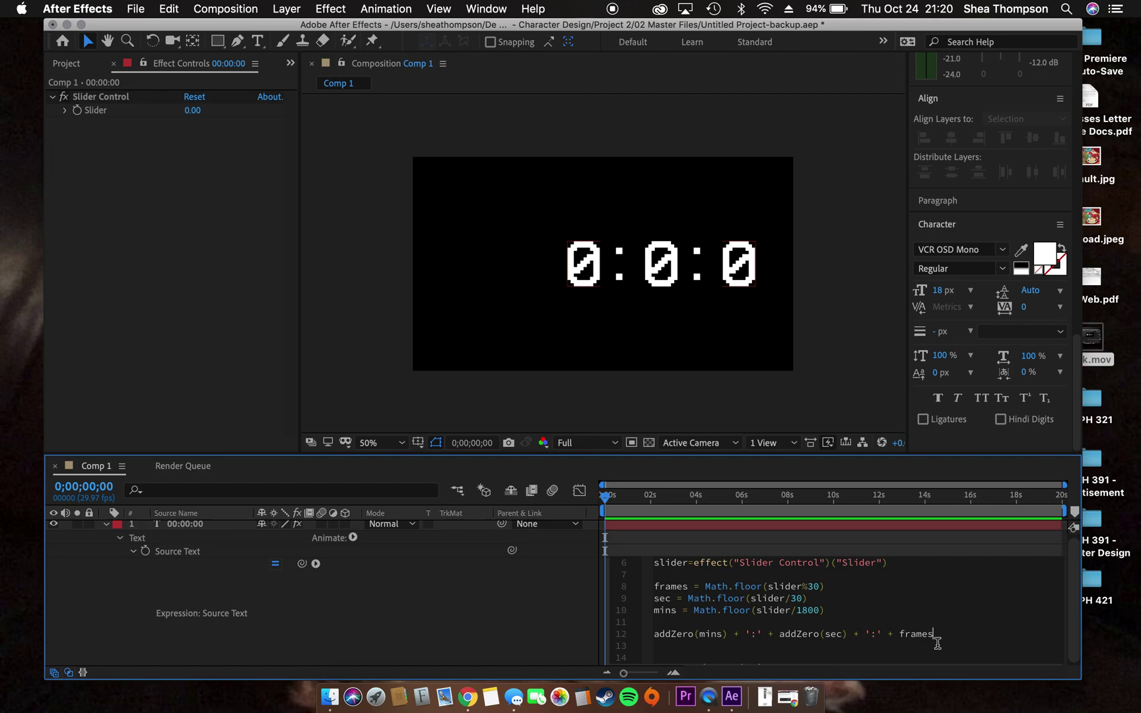
pyautogui.press('Left')
pyautogui.press('Left')
pyautogui.press('Left')
pyautogui.write('(')
pyautogui.write('add')
pyautogui.write('Zero')
# Commit the padded expression and reveal the timer layer's Slider Control with E
pyautogui.click(522, 578)
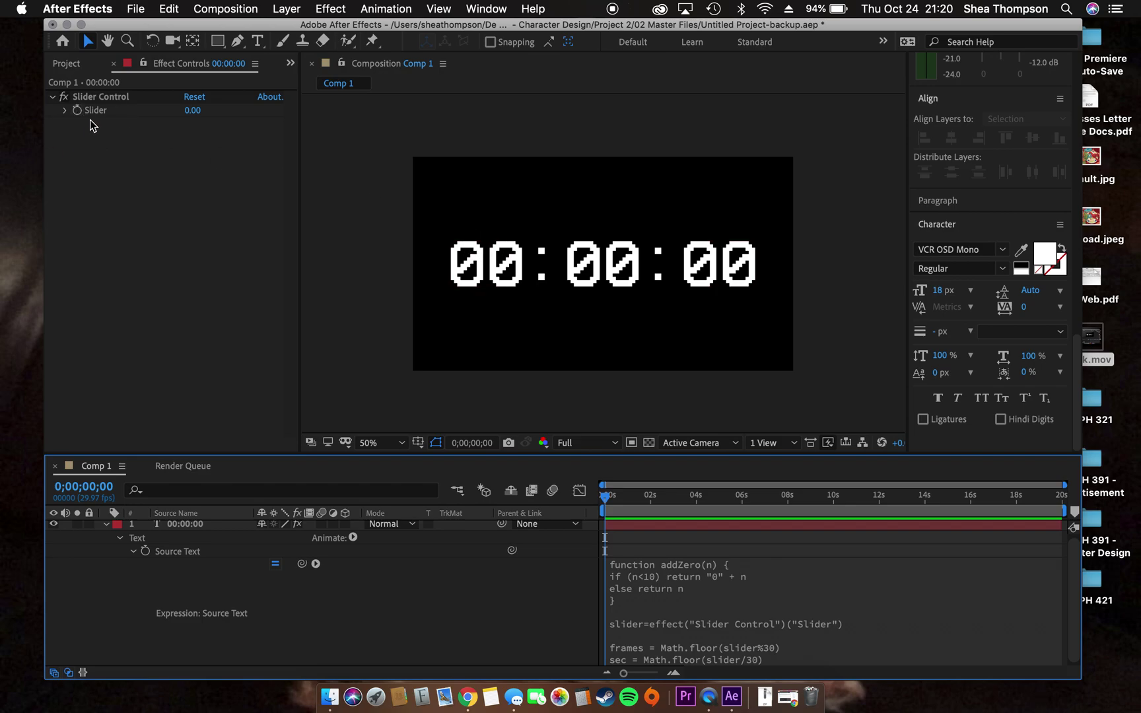
pyautogui.click(568, 547)
pyautogui.click(76, 112)
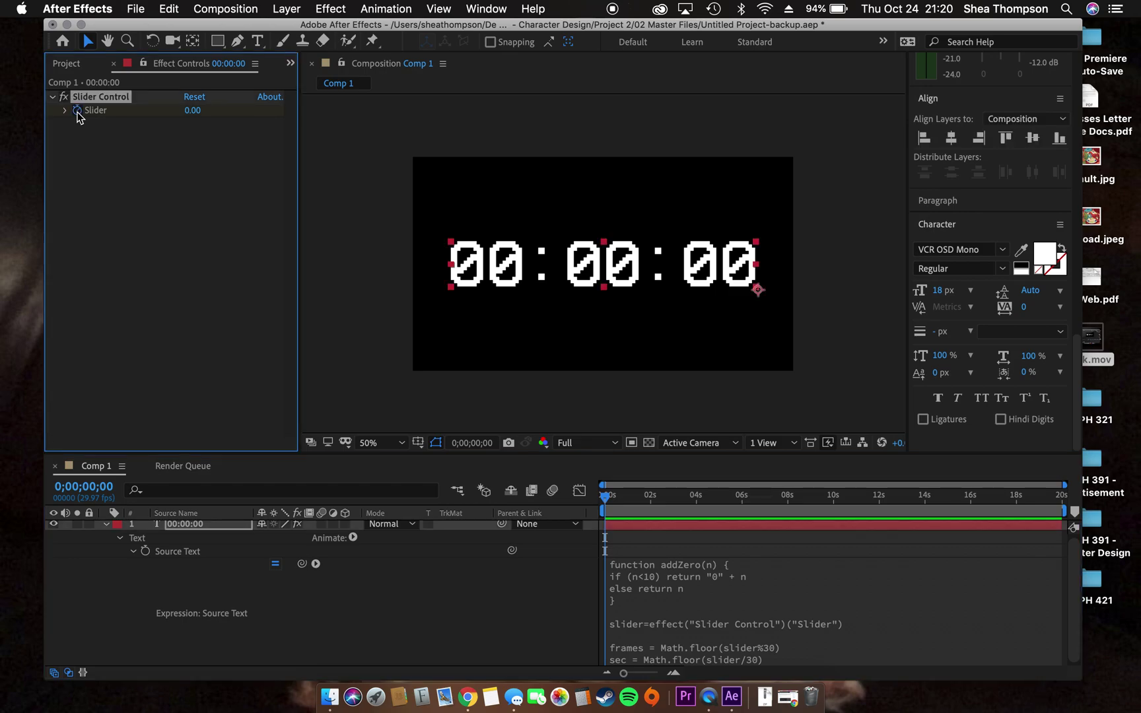
pyautogui.click(107, 530)
pyautogui.click(107, 528)
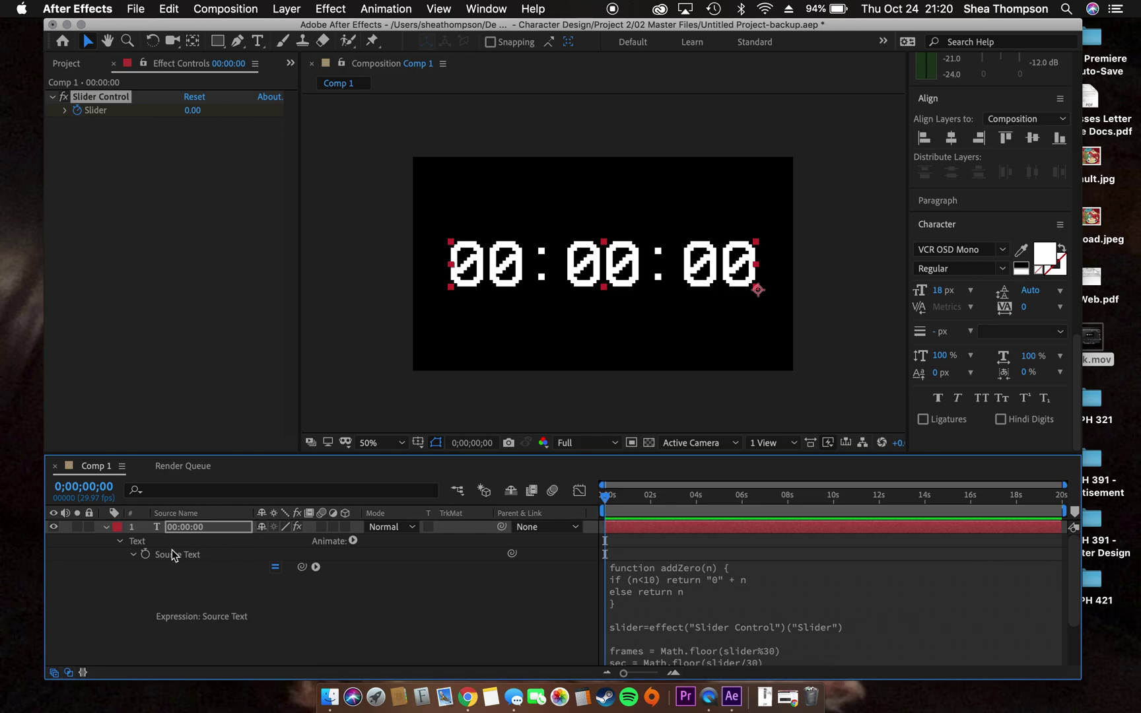
pyautogui.click(107, 528)
pyautogui.press('e')
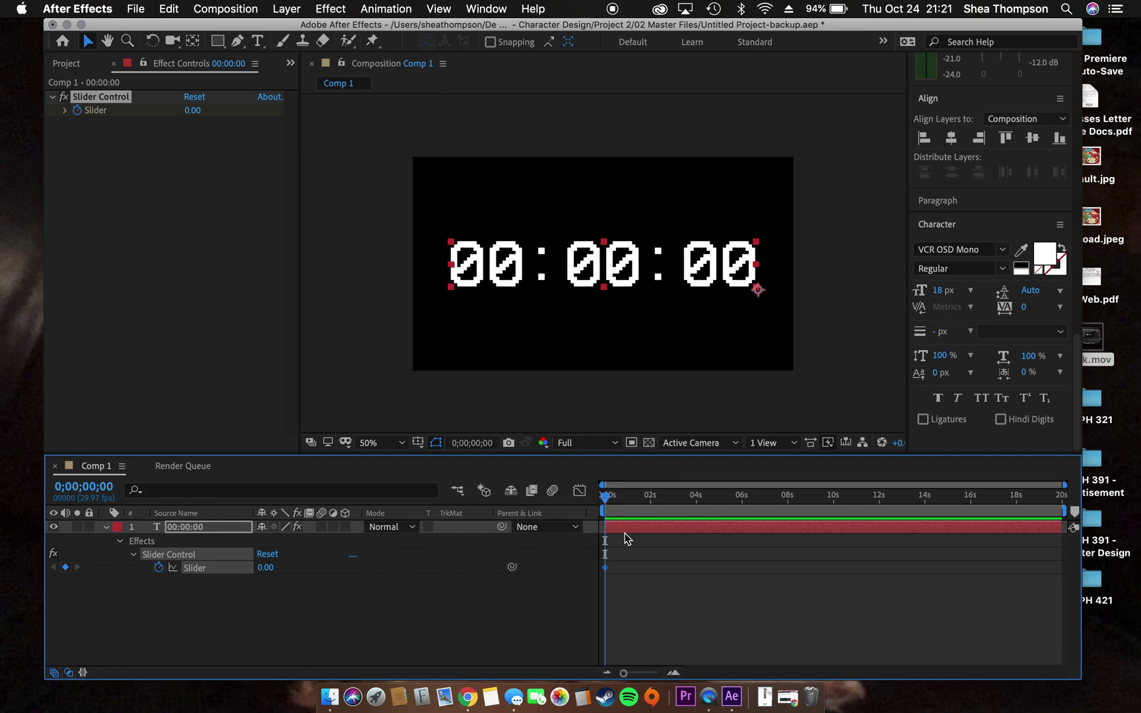
# Add a Slider keyframe of 600 at the comp end and scrub back to check
pyautogui.click(606, 498)
pyautogui.moveTo(647, 501); pyautogui.dragTo(1061, 527)
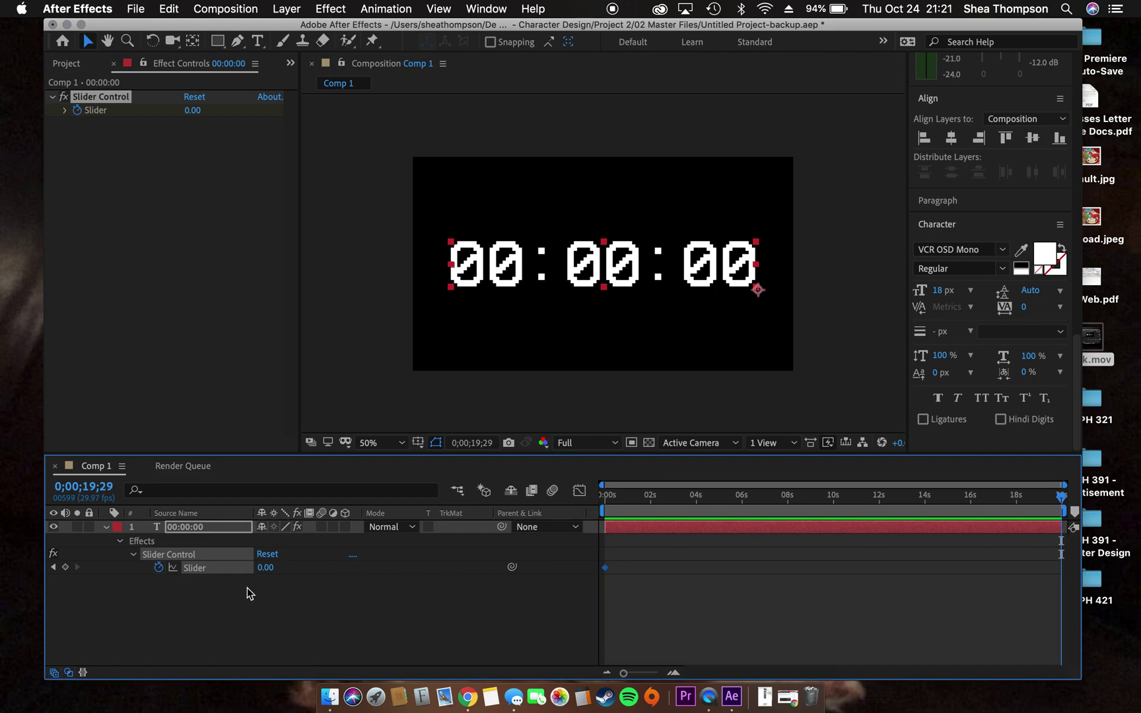
pyautogui.click(65, 569)
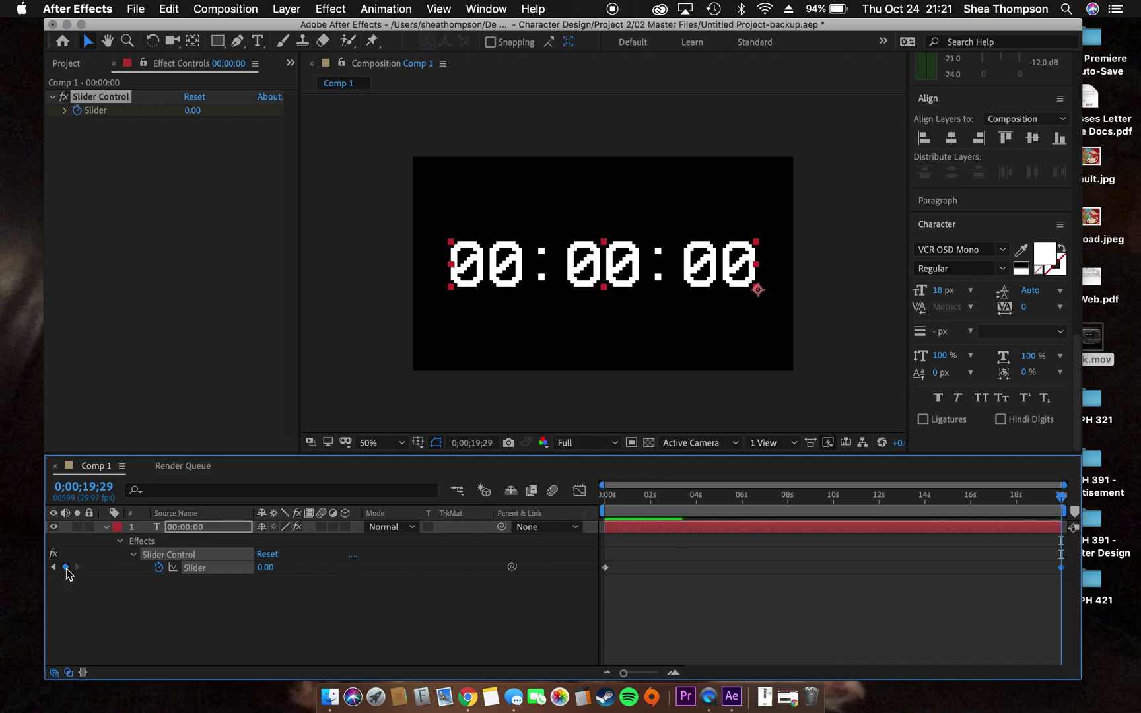
pyautogui.click(192, 110)
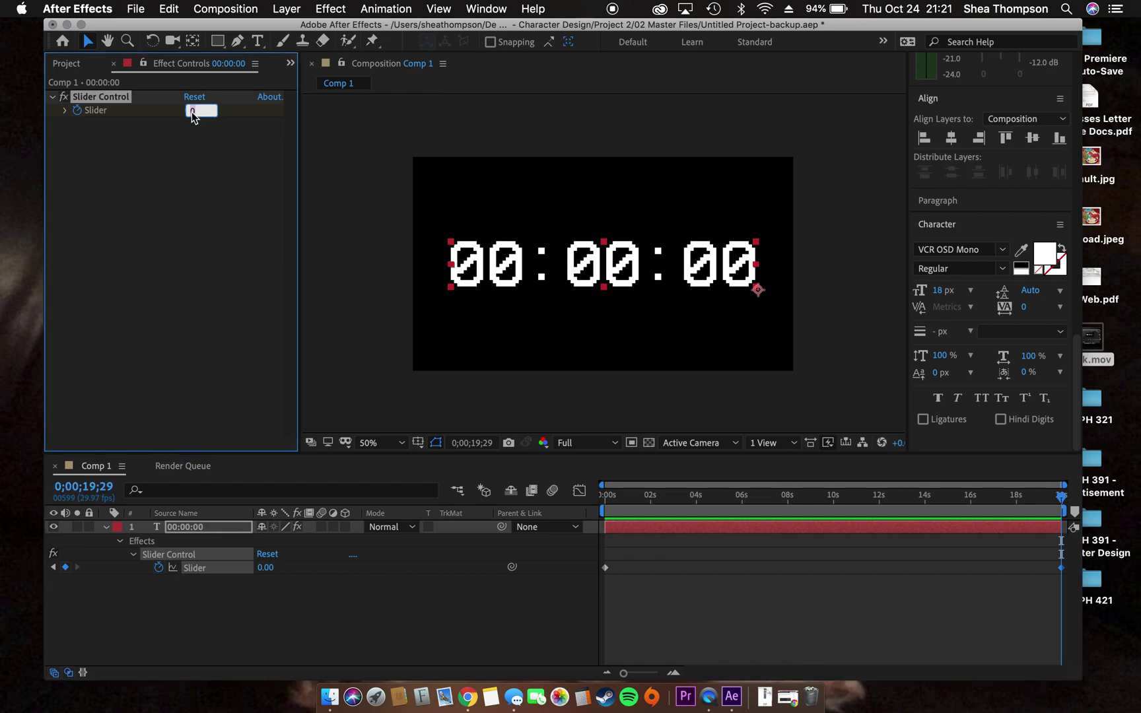
pyautogui.write('600')
pyautogui.press('Return')
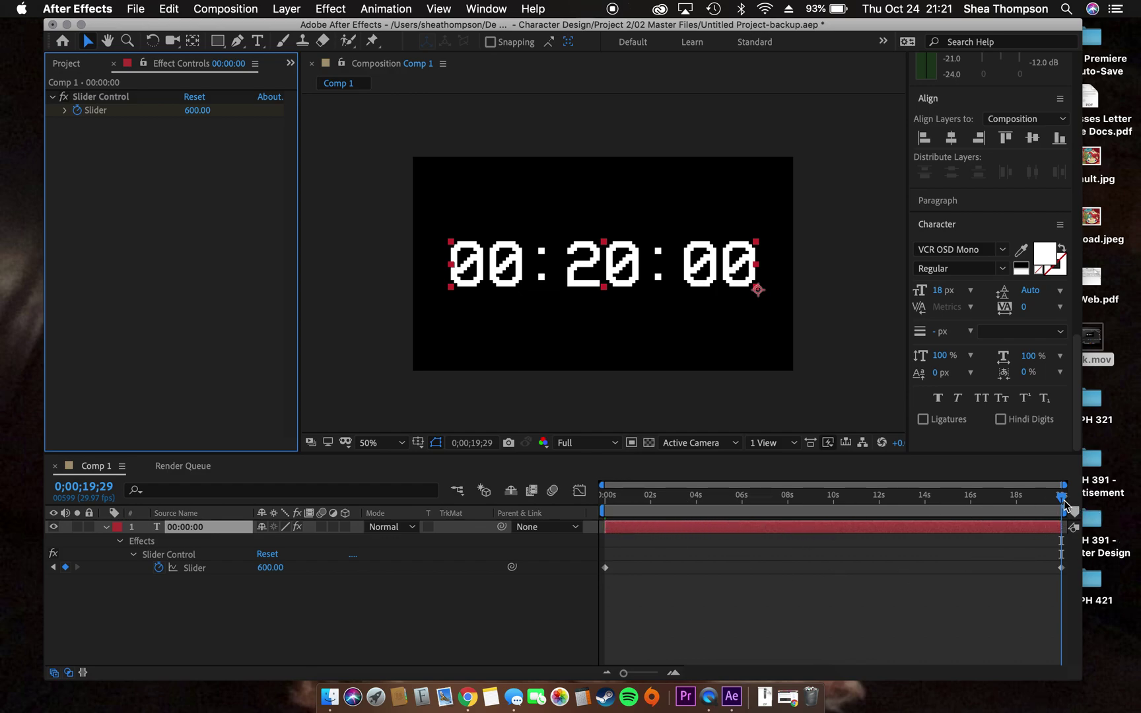
pyautogui.moveTo(1064, 505)
pyautogui.mouseDown()
pyautogui.moveTo(790, 517)
pyautogui.moveTo(749, 506)
pyautogui.moveTo(924, 525)
pyautogui.moveTo(712, 519)
pyautogui.moveTo(812, 518)
pyautogui.mouseUp()
# Swap the keyframes: 600 at 0 s, 0 at the end, then scrub the countdown
pyautogui.moveTo(1061, 568); pyautogui.dragTo(717, 568)
pyautogui.moveTo(606, 569)
pyautogui.mouseDown()
pyautogui.moveTo(986, 569)
pyautogui.moveTo(1063, 581)
pyautogui.mouseUp()
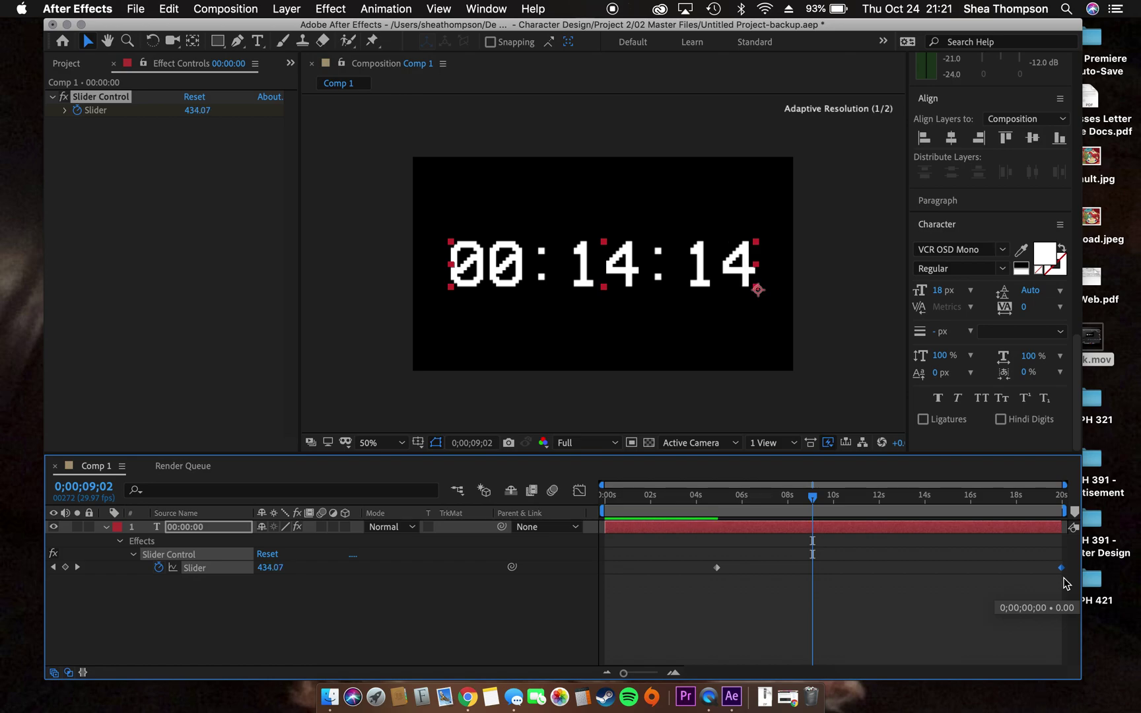
pyautogui.moveTo(716, 569); pyautogui.dragTo(606, 570)
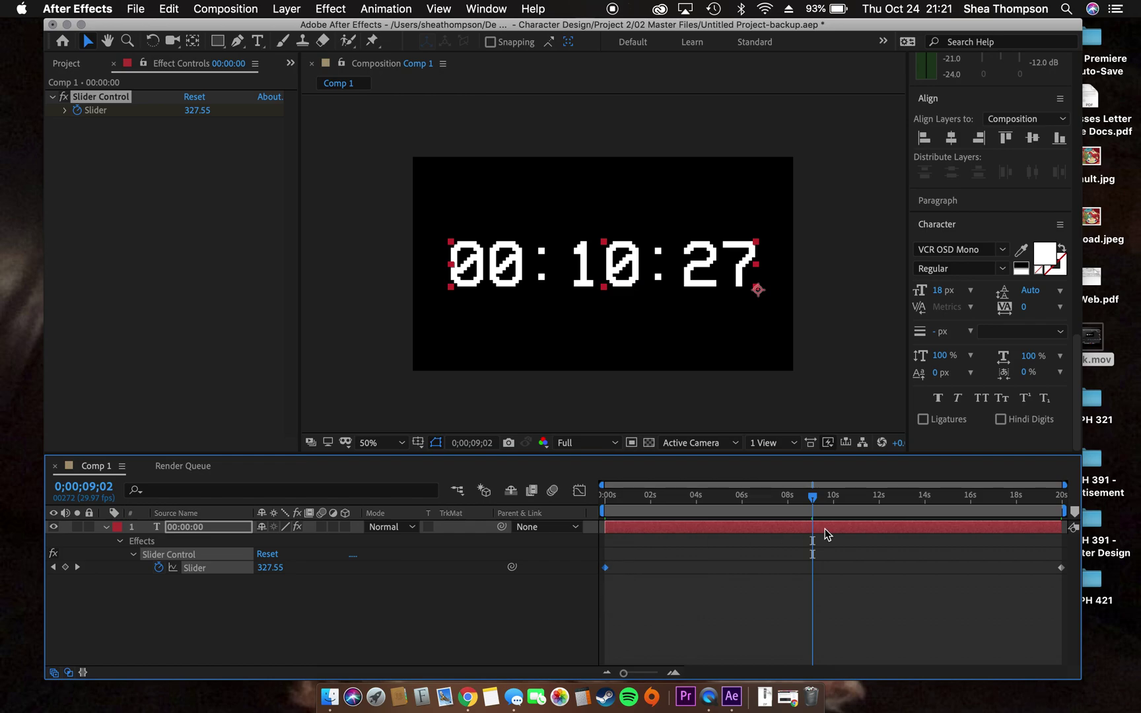
pyautogui.moveTo(813, 505); pyautogui.dragTo(597, 505)
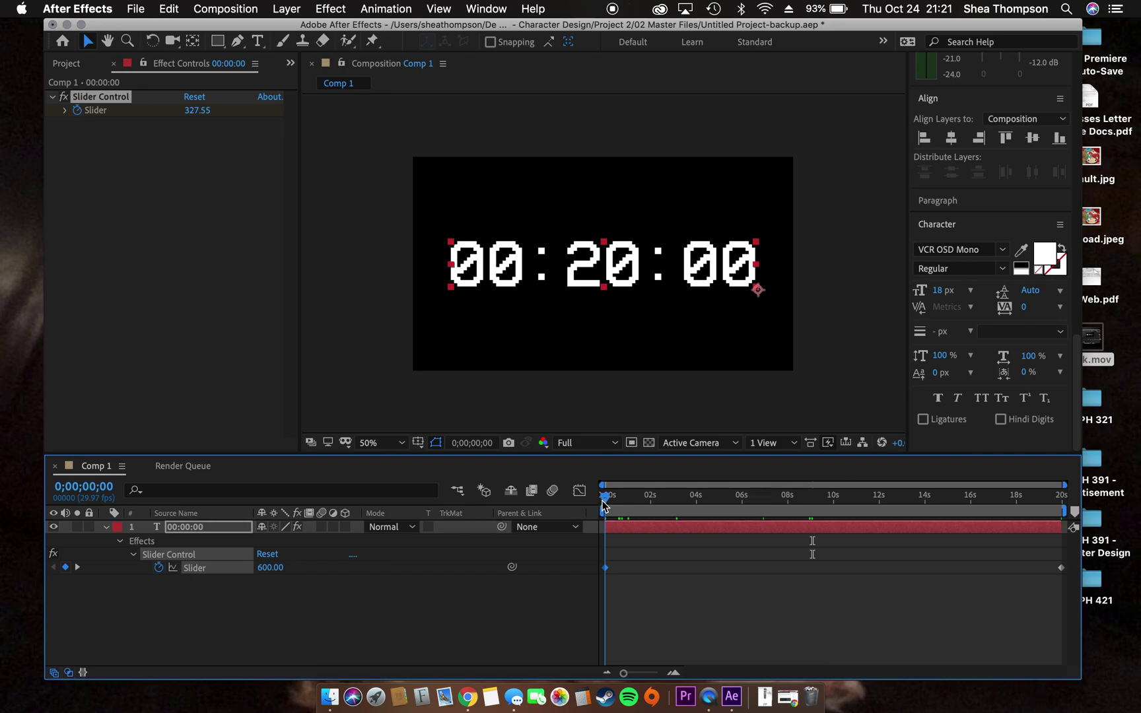
pyautogui.moveTo(603, 506)
pyautogui.mouseDown()
pyautogui.moveTo(936, 529)
pyautogui.moveTo(1061, 566)
pyautogui.moveTo(852, 581)
pyautogui.mouseUp()
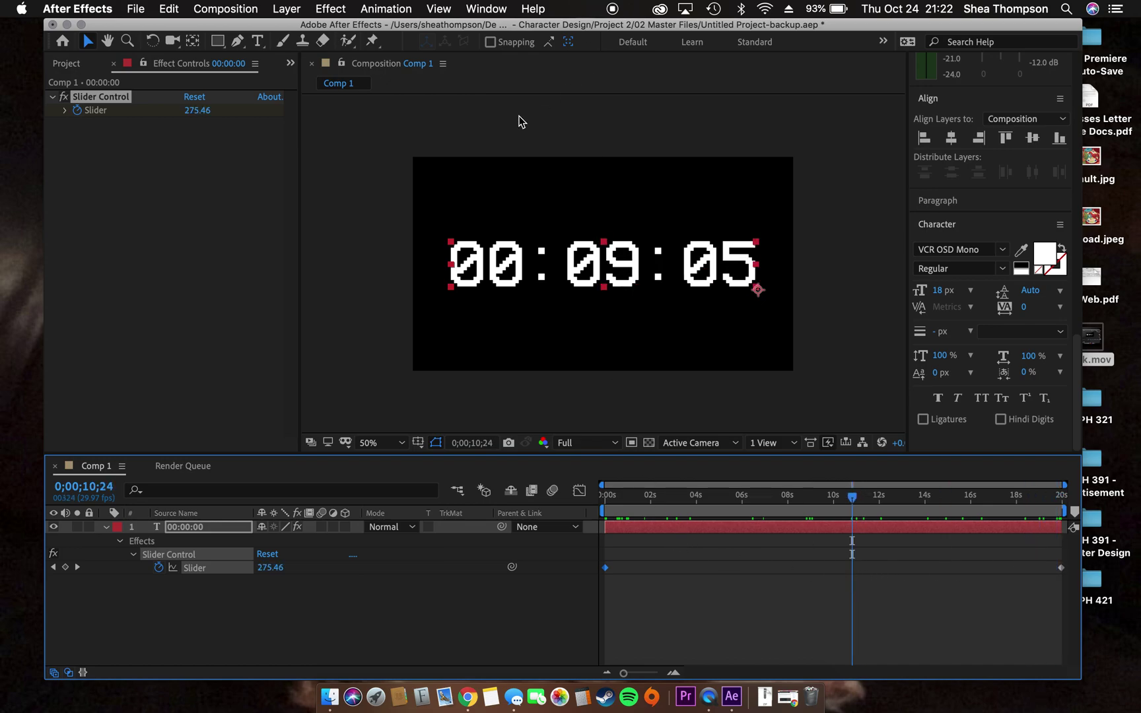